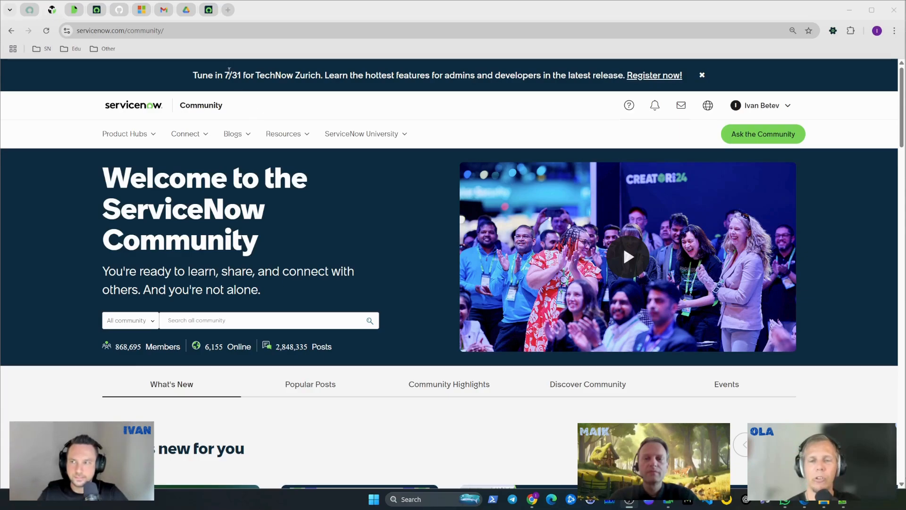
# Step: Open the ServiceNow Expeditions application in Studio and open its data policy "Session_05 - Data Policy Expedition"
pyautogui.click(210, 12)
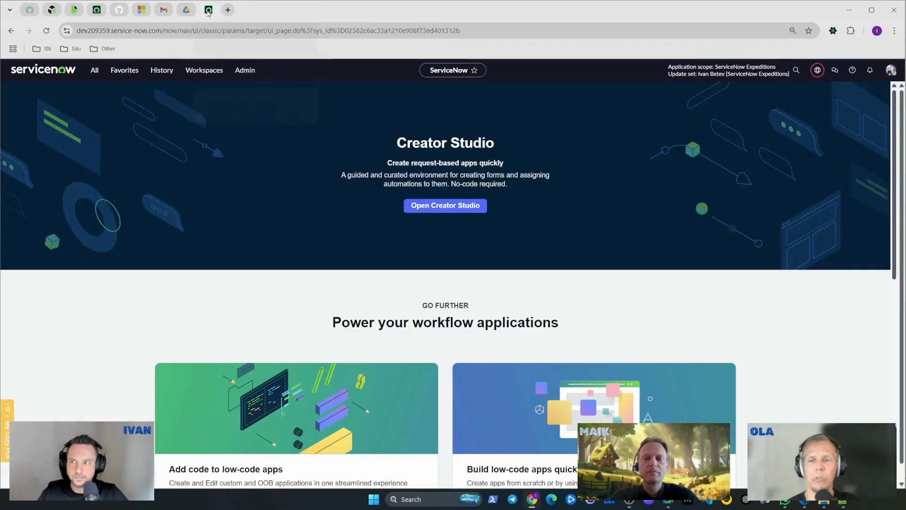
pyautogui.click(94, 72)
pyautogui.write('studio')
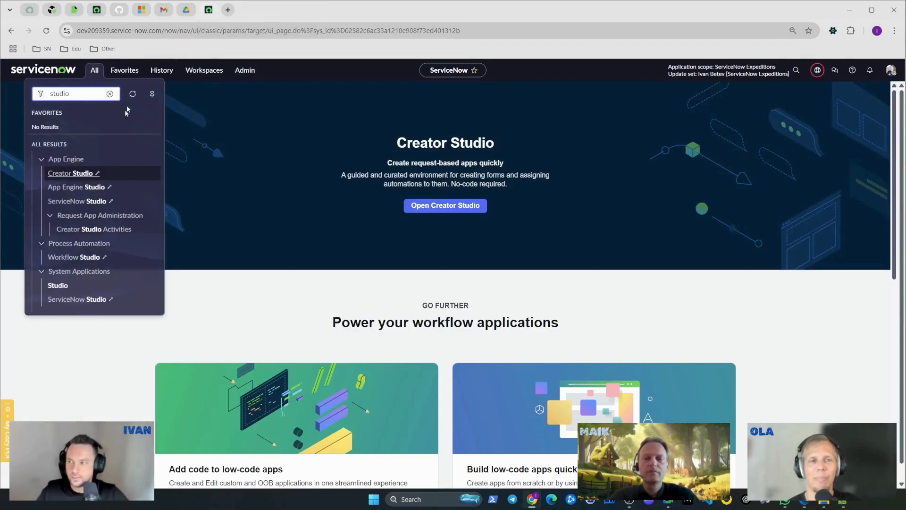
pyautogui.click(71, 286)
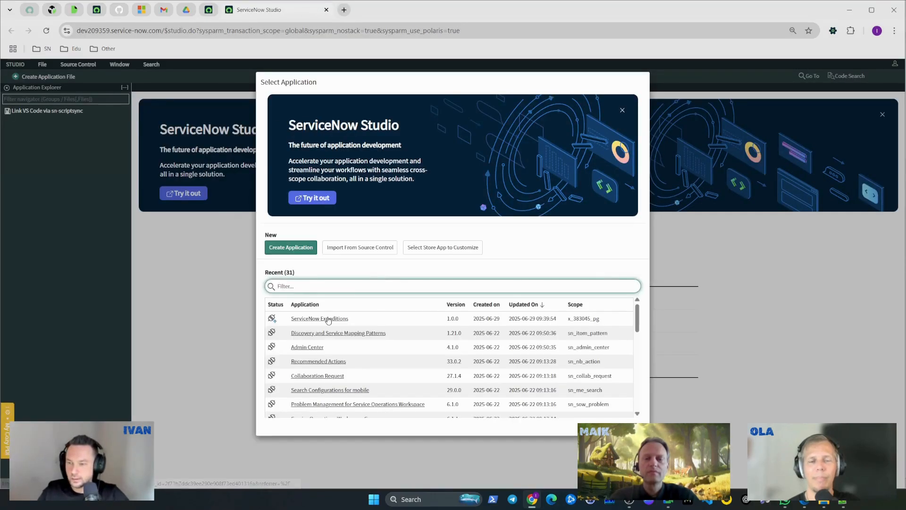
pyautogui.click(331, 315)
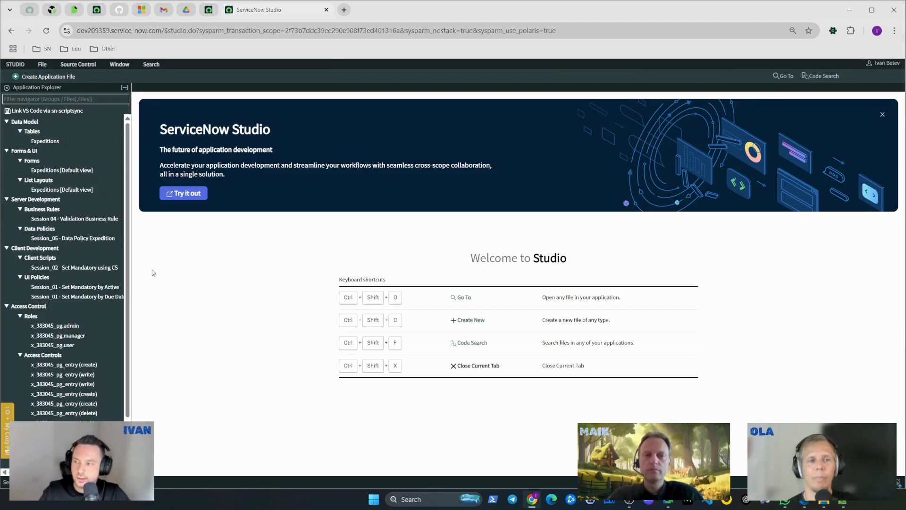
pyautogui.click(75, 240)
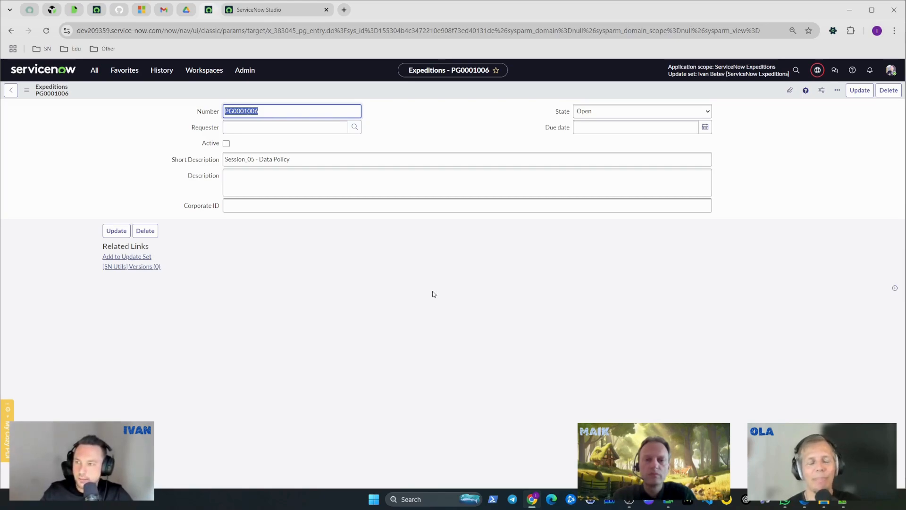
# Step: In Expeditions record PG0001006, clear the Short Description, enable Active, and save the record
pyautogui.click(311, 157)
pyautogui.hotkey('ctrl', 'a')
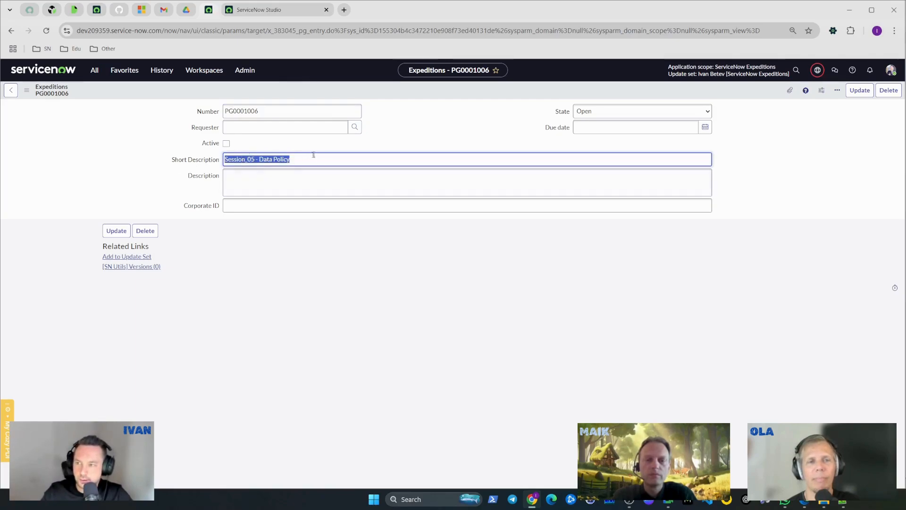
pyautogui.press('BackSpace')
pyautogui.click(238, 147)
pyautogui.click(227, 144)
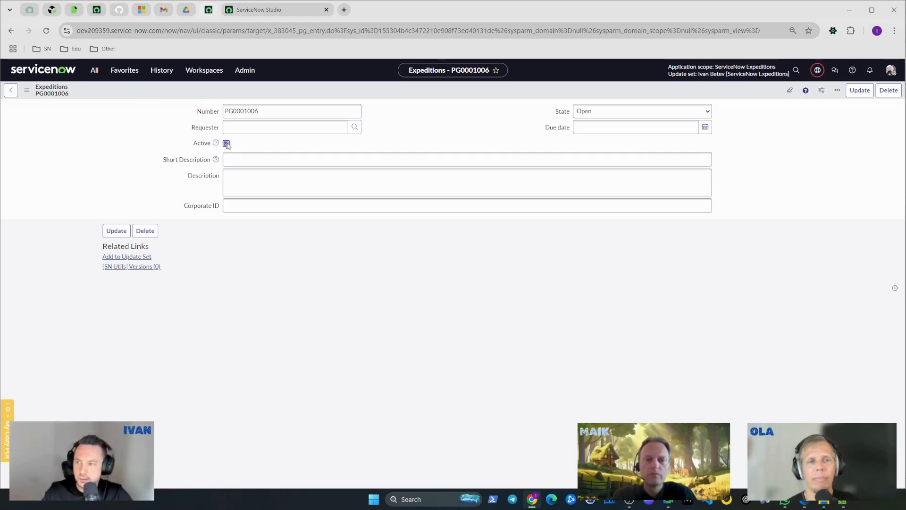
pyautogui.rightClick(405, 93)
pyautogui.click(415, 100)
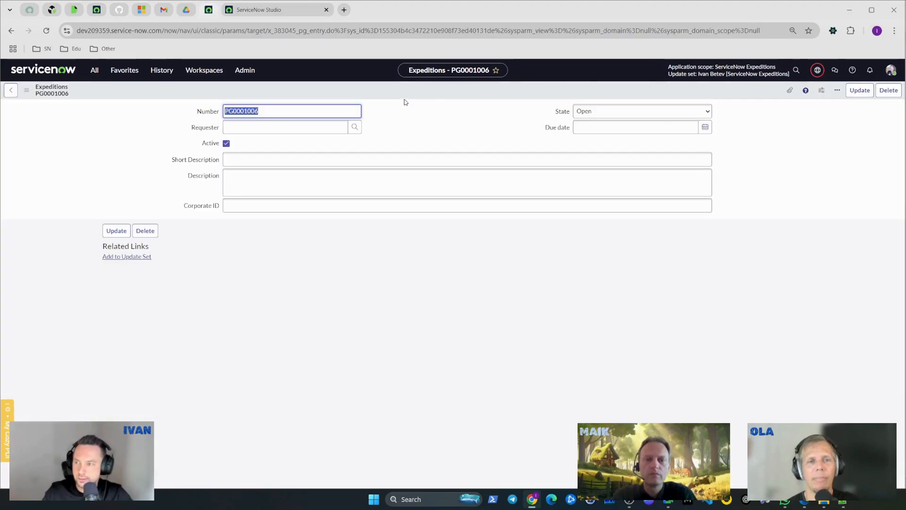
pyautogui.click(256, 160)
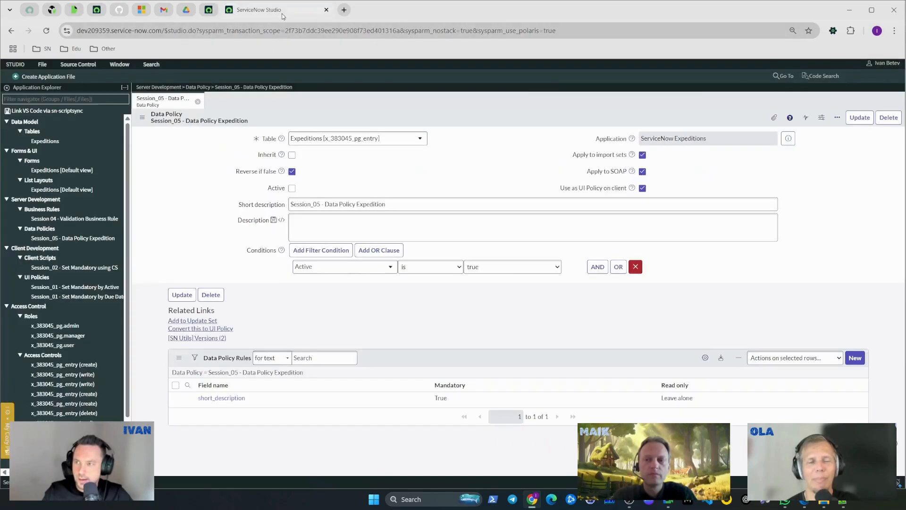
# Step: Activate the "Session_05 - Data Policy Expedition" data policy in Studio and save it
pyautogui.click(292, 189)
pyautogui.rightClick(415, 113)
pyautogui.click(401, 119)
pyautogui.rightClick(395, 119)
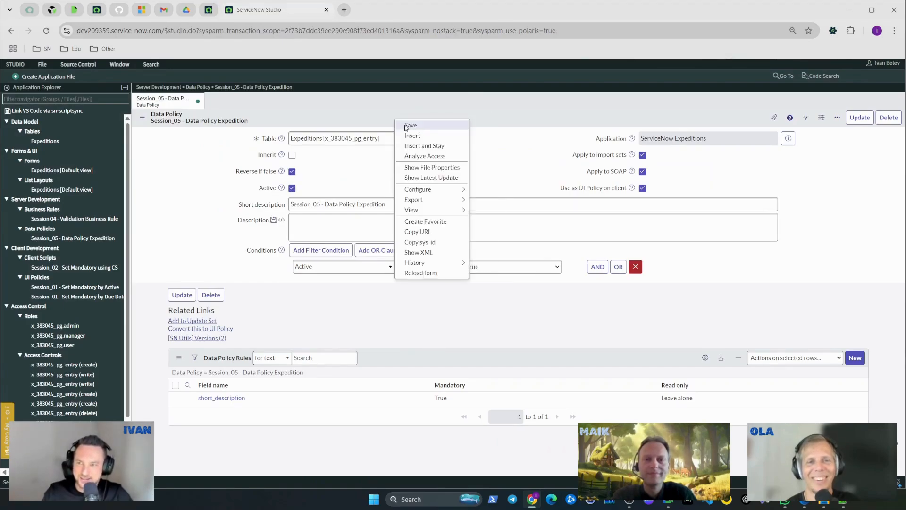
pyautogui.click(406, 125)
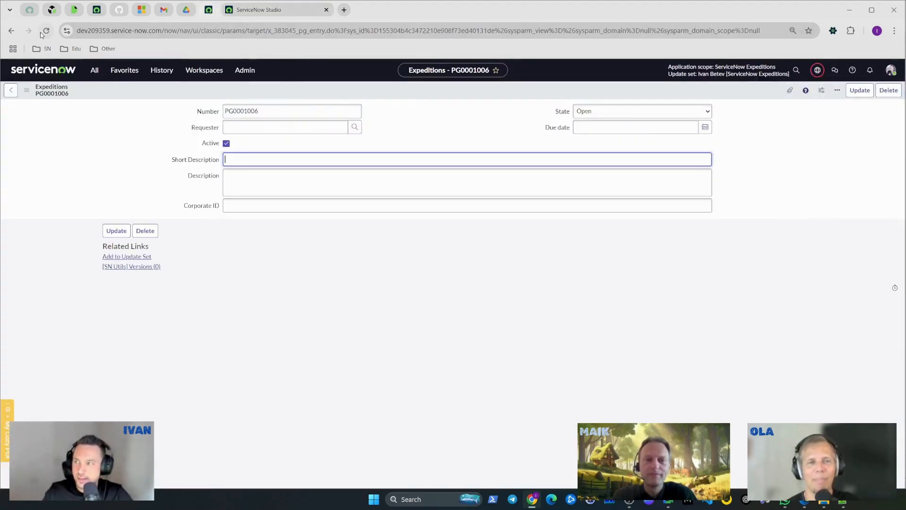
# Step: Reload record PG0001006 and toggle Active off and on to check whether Short Description is mandatory
pyautogui.click(45, 31)
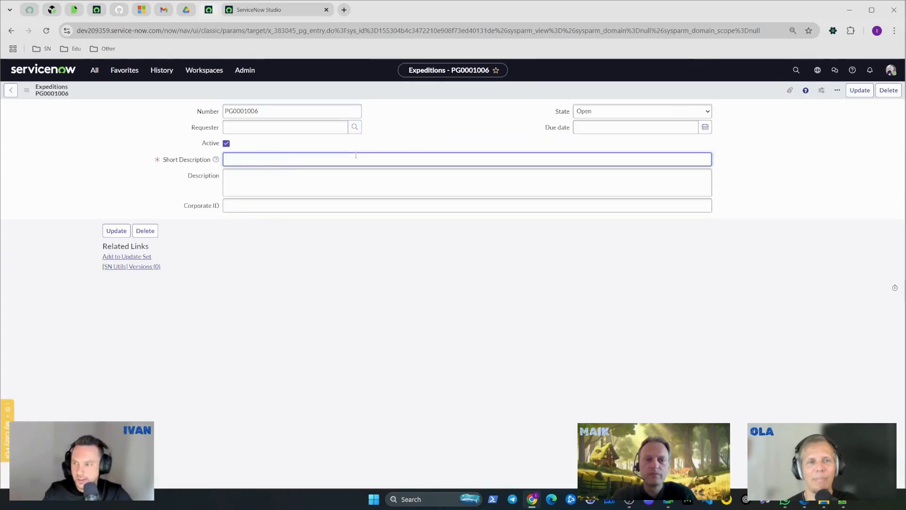
pyautogui.click(226, 144)
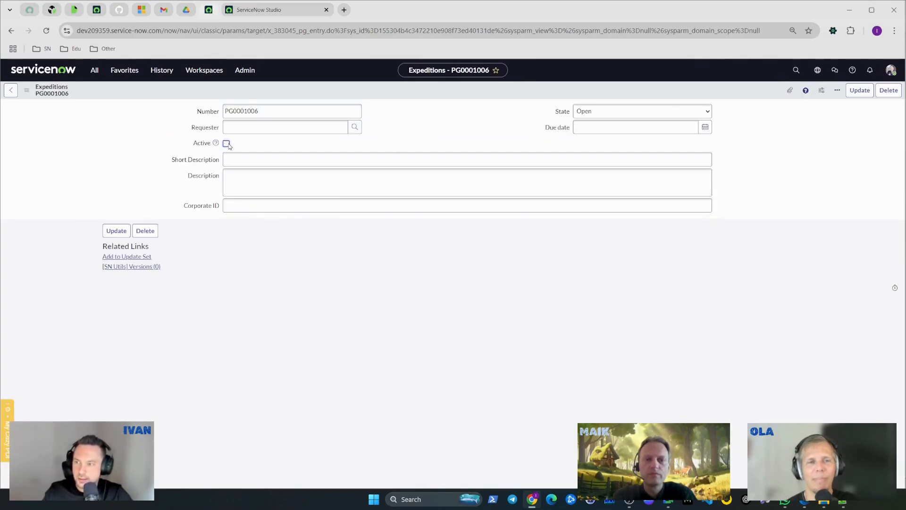
pyautogui.click(226, 144)
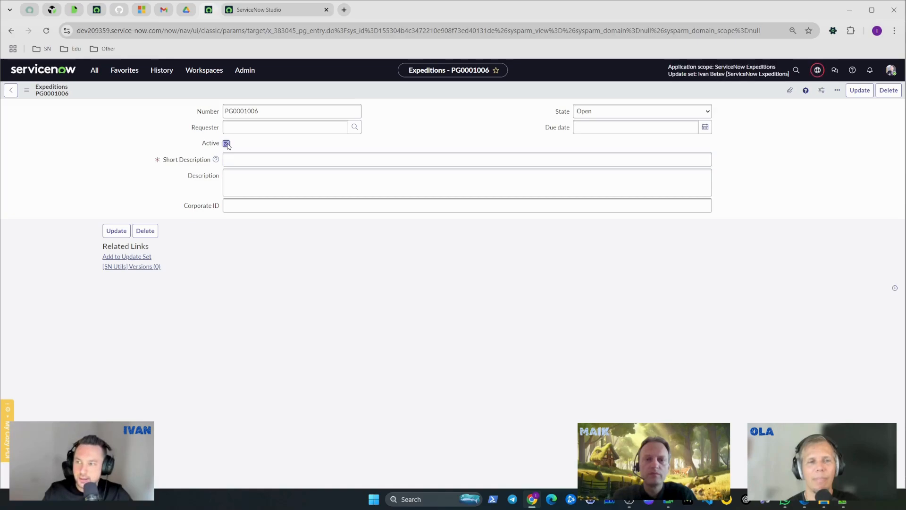
pyautogui.click(224, 146)
pyautogui.click(225, 146)
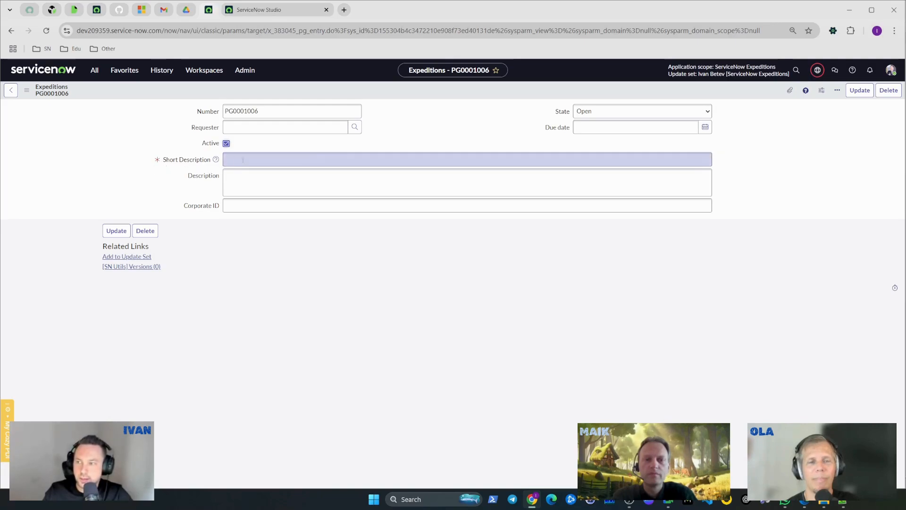
# Step: Turn off Use as UI Policy on client for the Session_05 data policy and save it
pyautogui.click(260, 13)
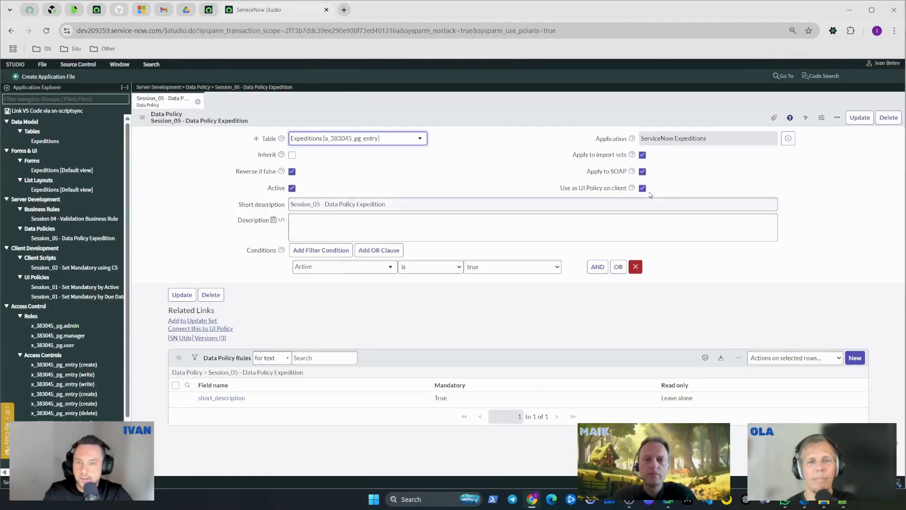
pyautogui.click(551, 191)
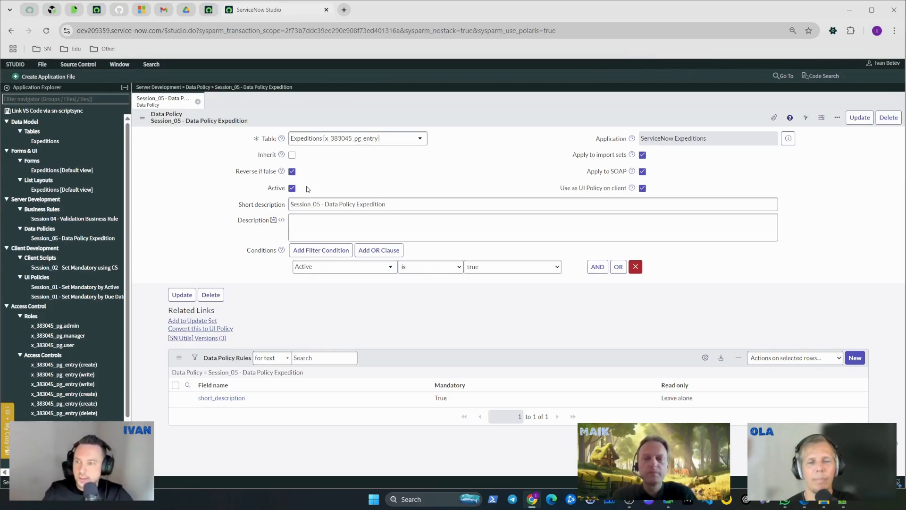
pyautogui.click(209, 10)
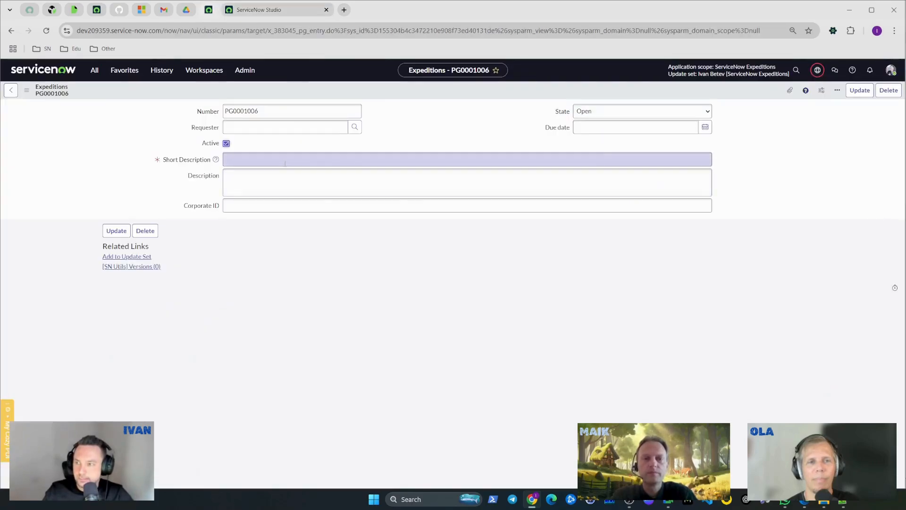
pyautogui.click(293, 10)
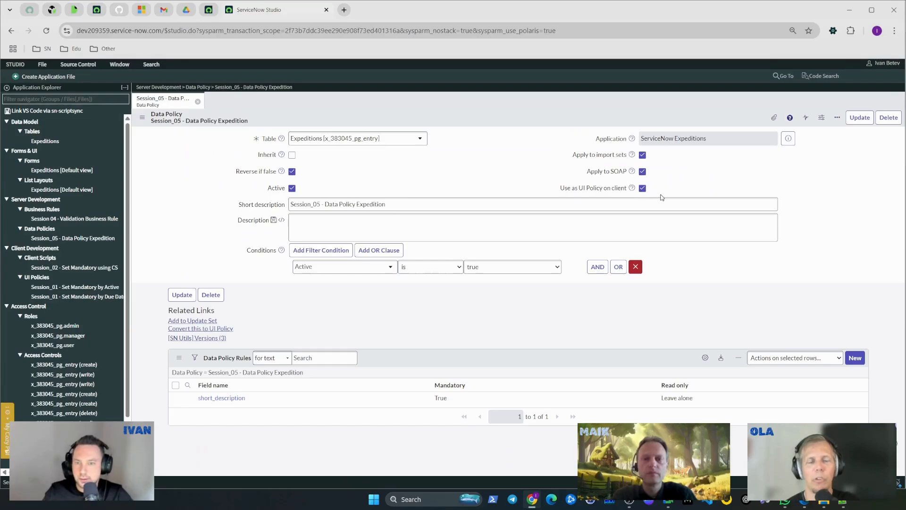
pyautogui.click(642, 188)
pyautogui.rightClick(549, 124)
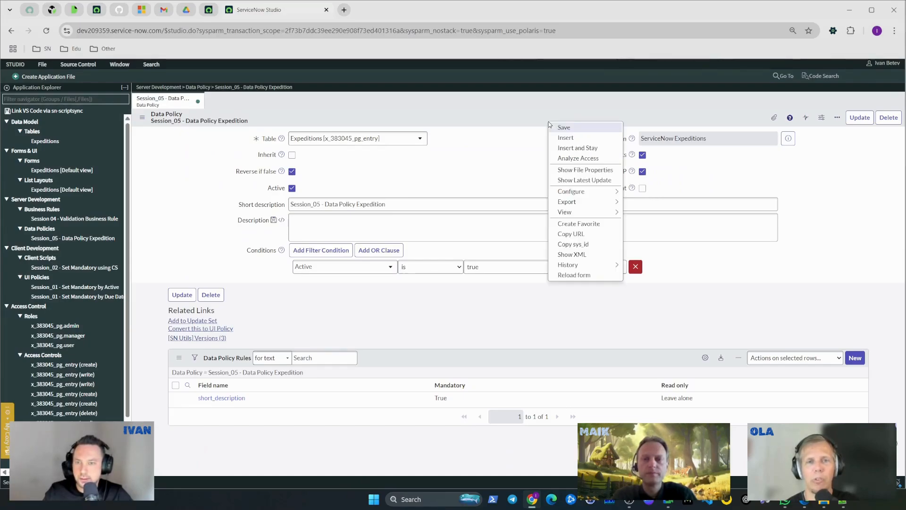
pyautogui.click(563, 127)
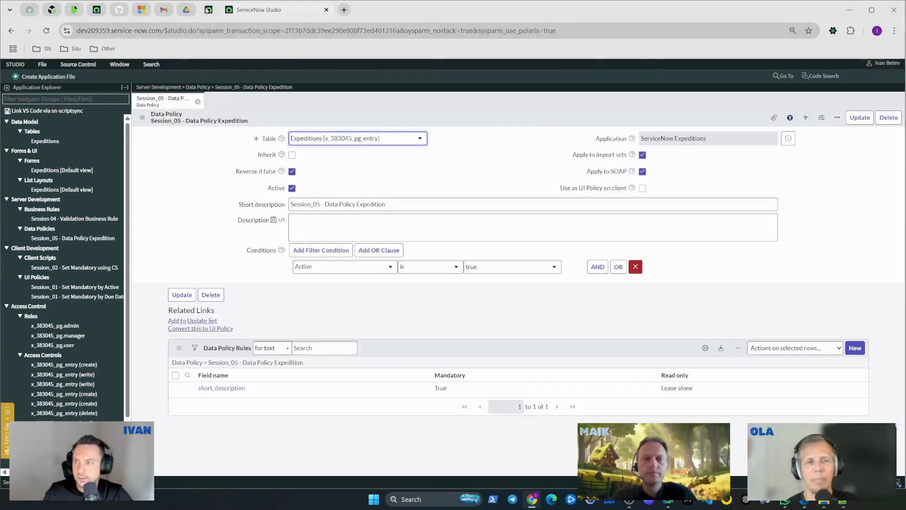
# Step: Reload record PG0001006, enter "asdas" as its Description, and try to save it with Short Description empty
pyautogui.click(209, 10)
pyautogui.click(46, 31)
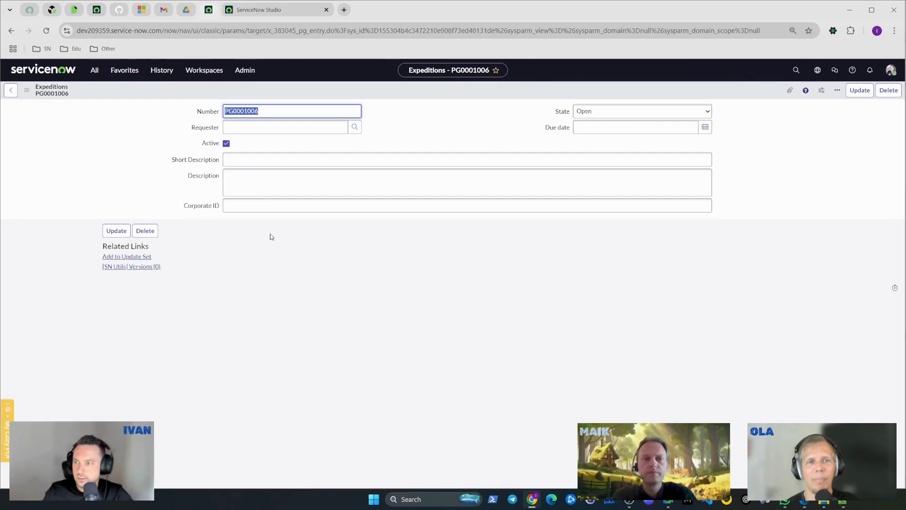
pyautogui.click(279, 163)
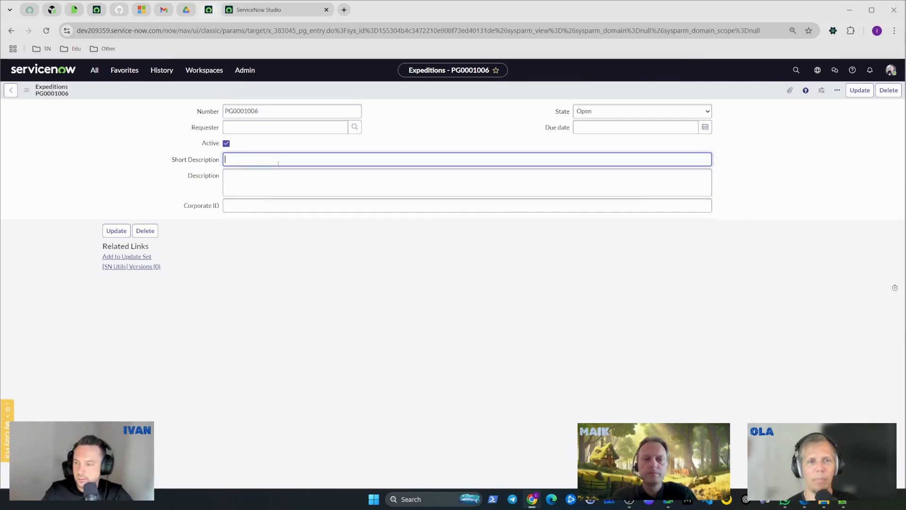
pyautogui.rightClick(347, 97)
pyautogui.click(362, 103)
pyautogui.click(307, 186)
pyautogui.write('asdas')
pyautogui.rightClick(412, 81)
pyautogui.click(421, 95)
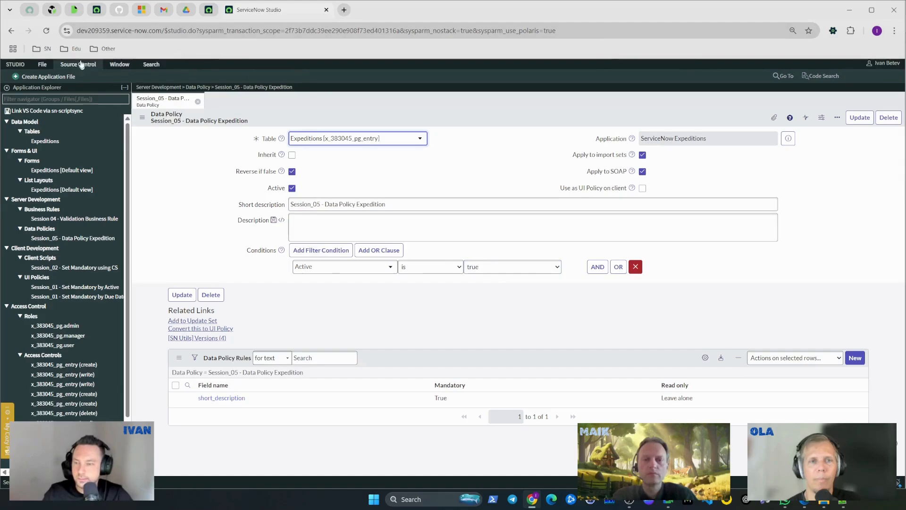
pyautogui.click(208, 10)
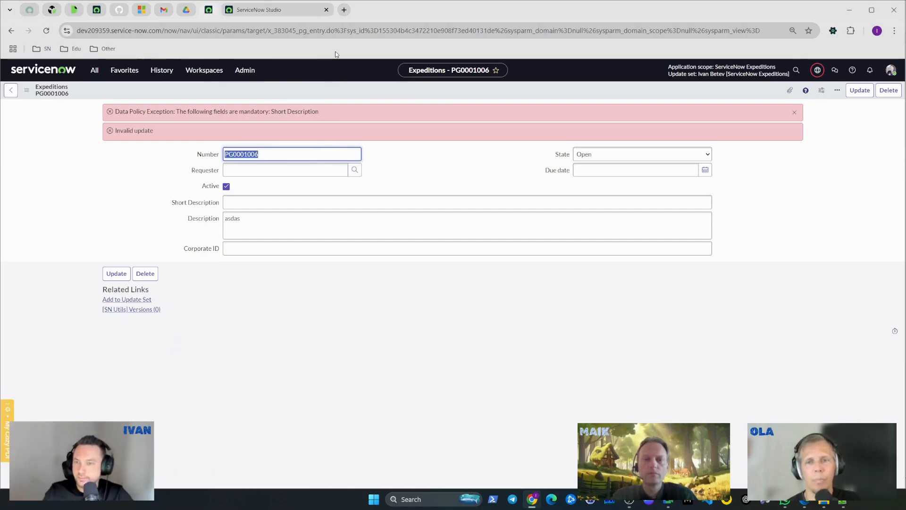
pyautogui.click(275, 10)
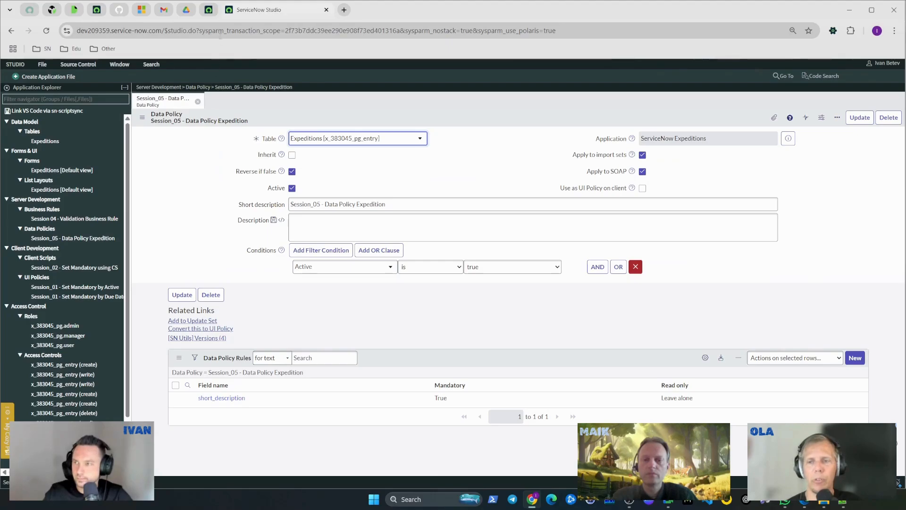
pyautogui.click(208, 10)
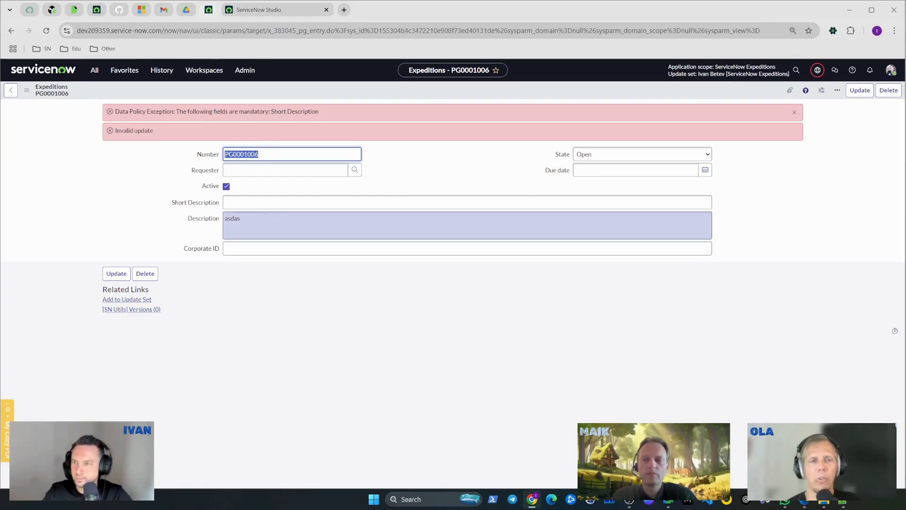
# Step: Set the field in the Session_05 data policy's condition to Requester
pyautogui.click(270, 12)
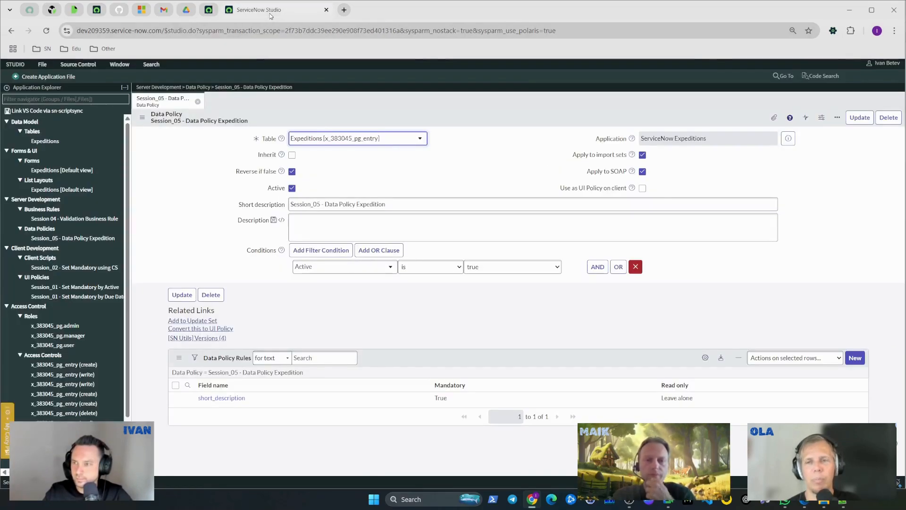
pyautogui.click(347, 267)
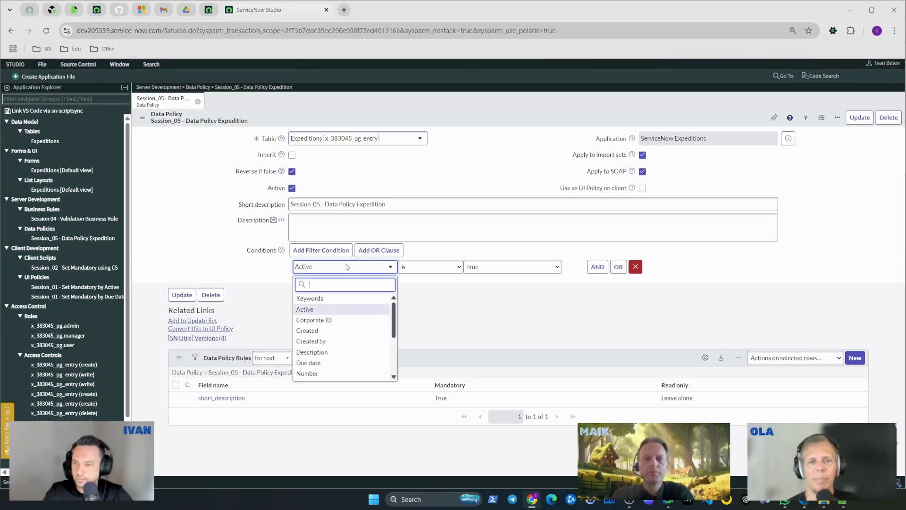
pyautogui.scroll(-5, 355, 316)
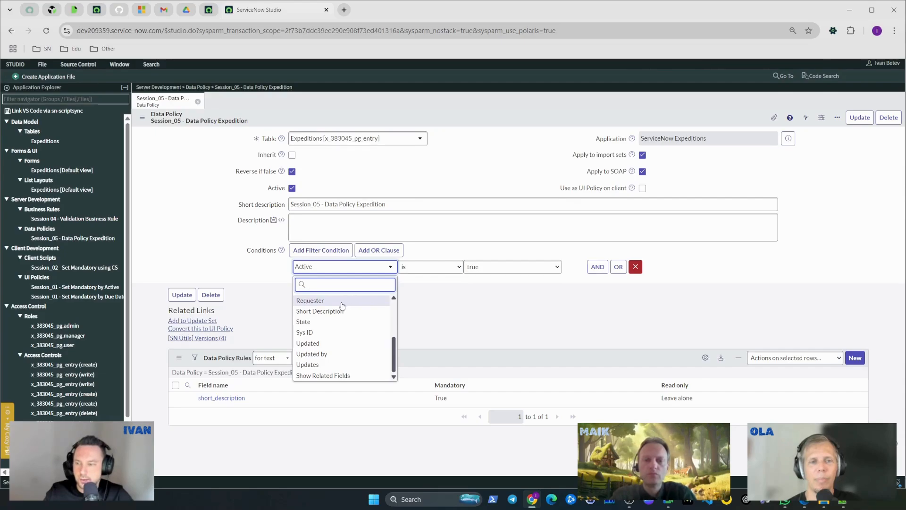
pyautogui.click(333, 302)
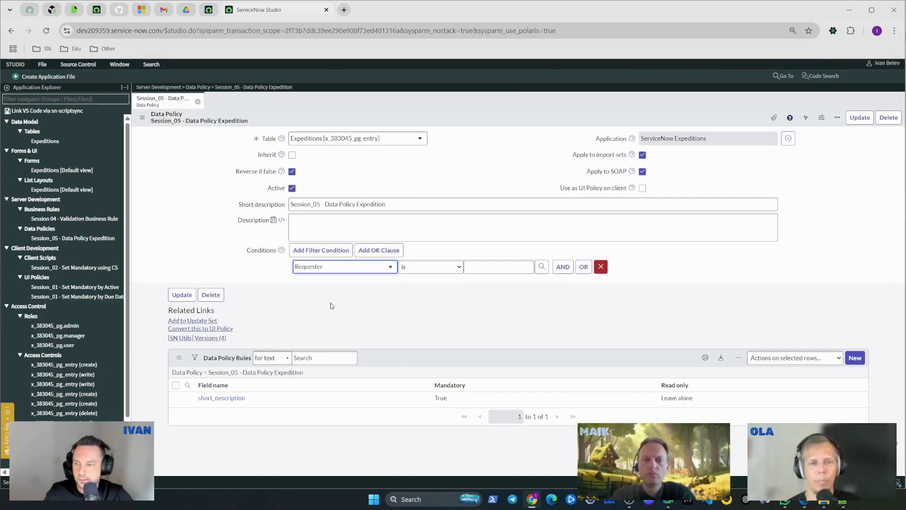
# Step: Show related fields in the Session_05 data policy's condition and set it to Requester's Department is Sales
pyautogui.click(337, 269)
pyautogui.write('sh')
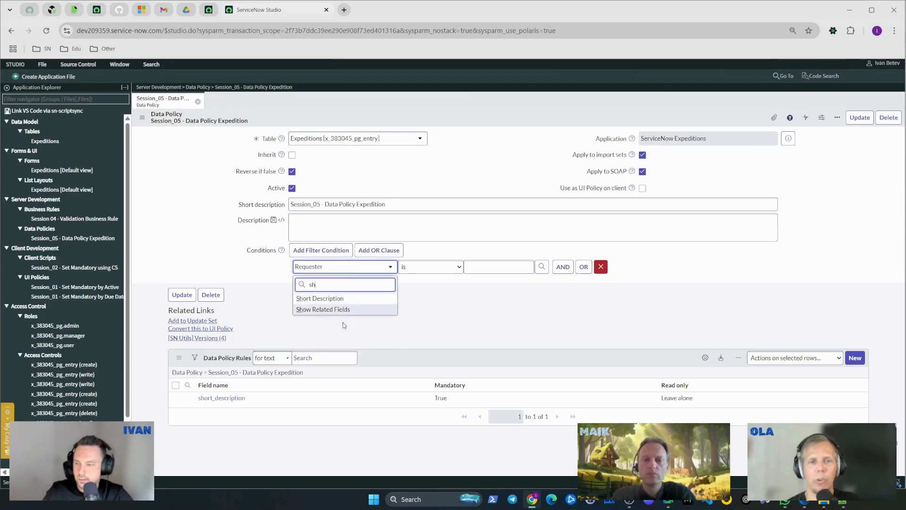
pyautogui.click(359, 309)
pyautogui.click(351, 269)
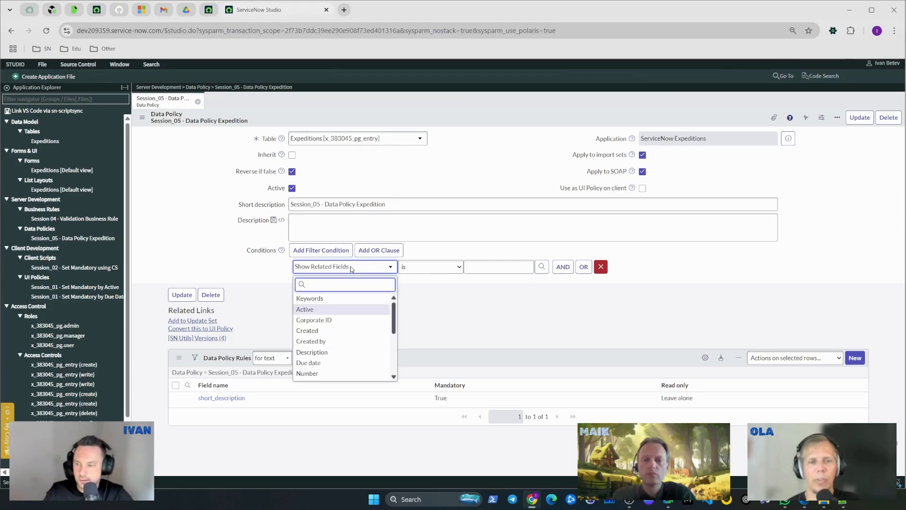
pyautogui.write('req')
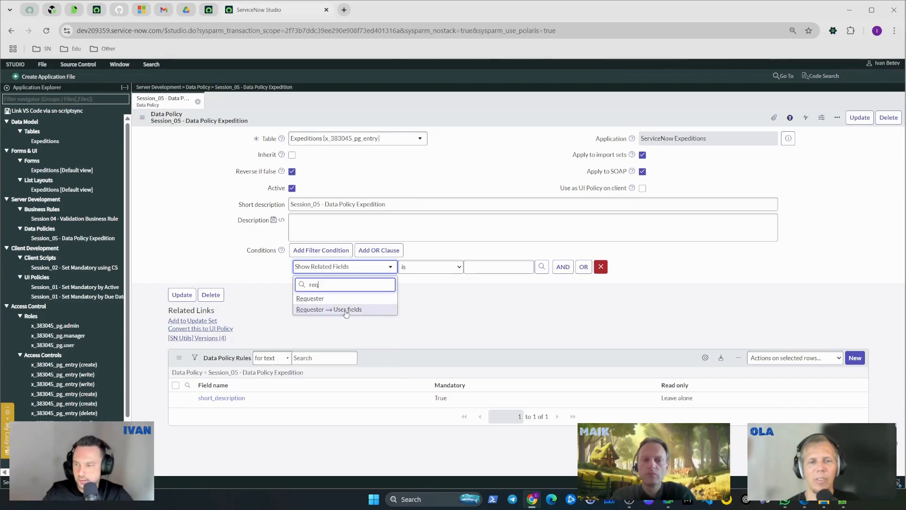
pyautogui.click(355, 310)
pyautogui.click(351, 267)
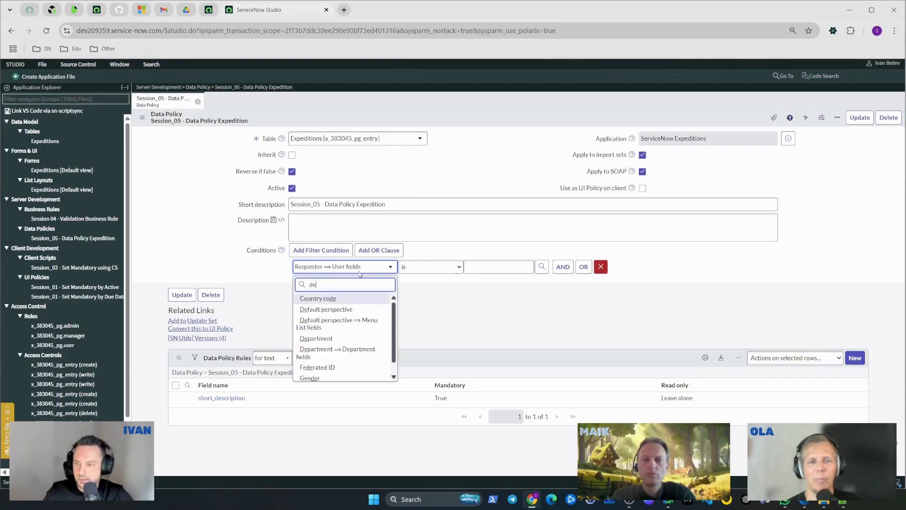
pyautogui.click(331, 338)
pyautogui.click(486, 267)
pyautogui.write('Sales')
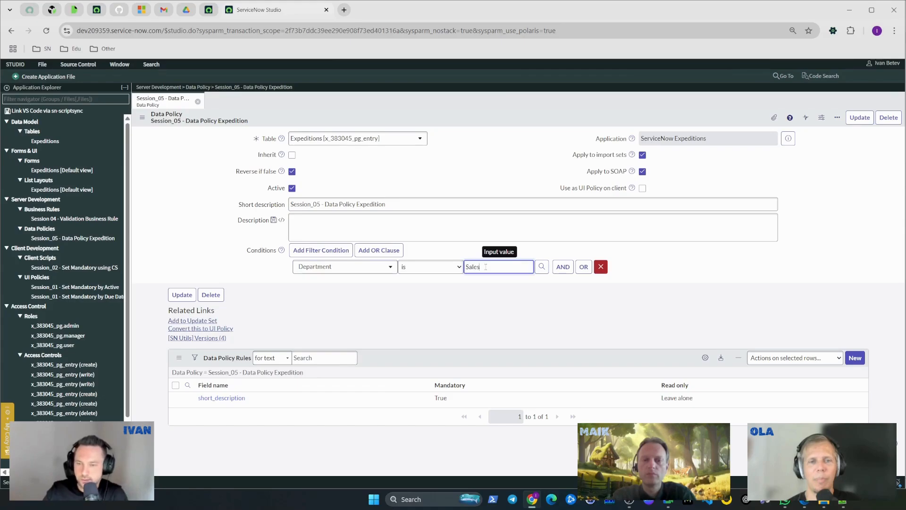
pyautogui.click(484, 281)
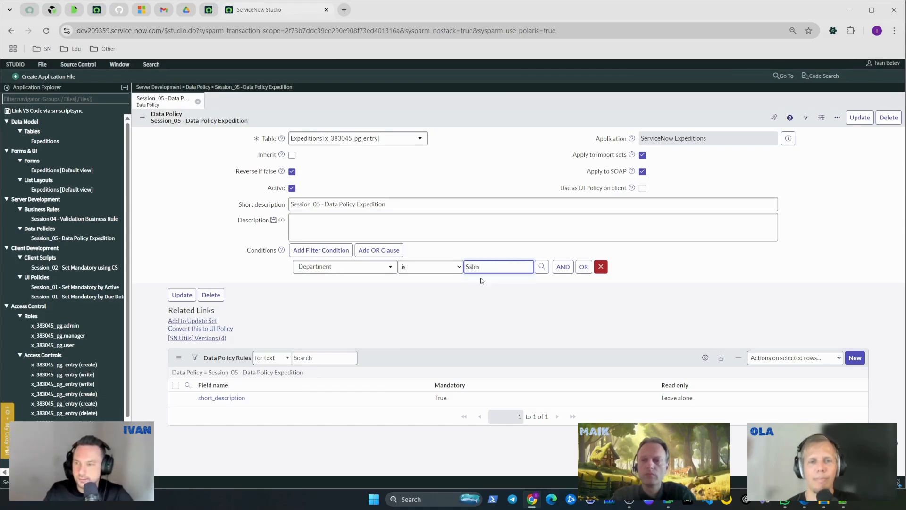
# Step: Turn on Use as UI Policy on client for the Session_05 data policy and save it
pyautogui.rightClick(472, 121)
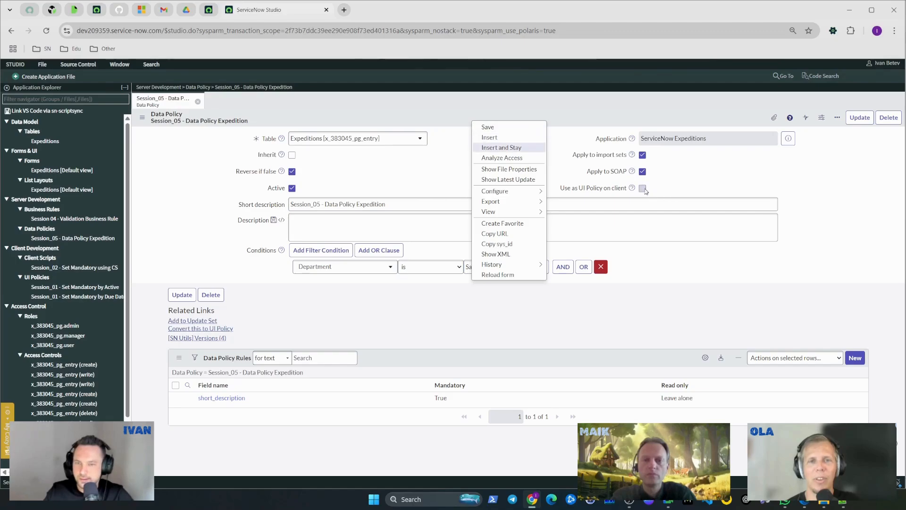
pyautogui.rightClick(473, 121)
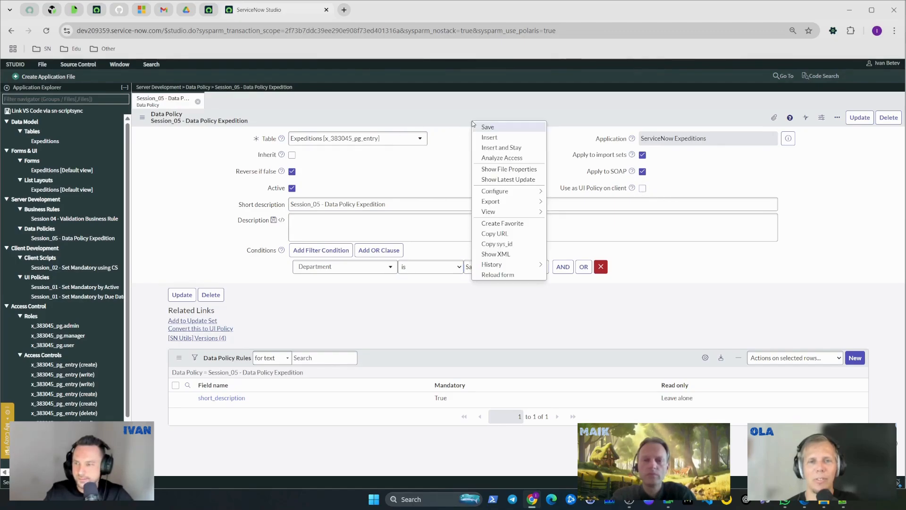
pyautogui.click(642, 189)
pyautogui.rightClick(509, 120)
pyautogui.click(530, 127)
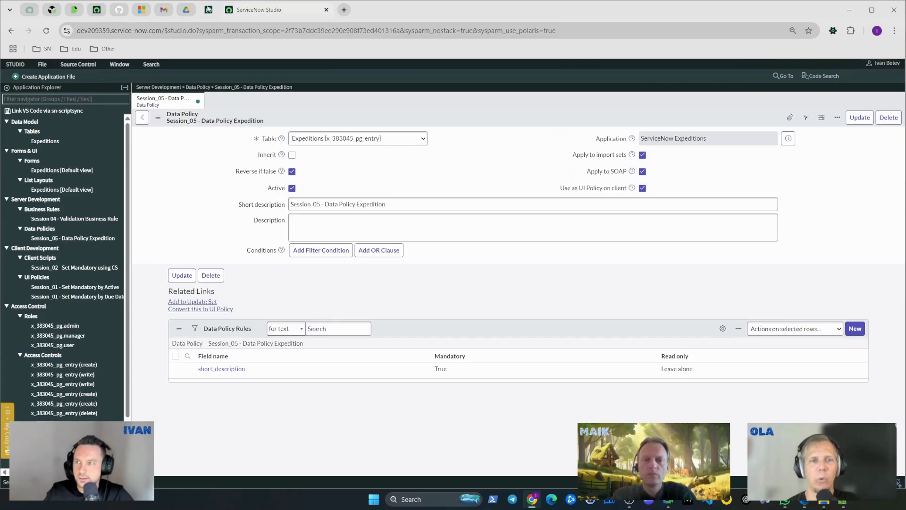
# Step: Reload record PG0001006, recheck the data policy's condition, and fill in the Requester with the sample user's name
pyautogui.click(208, 9)
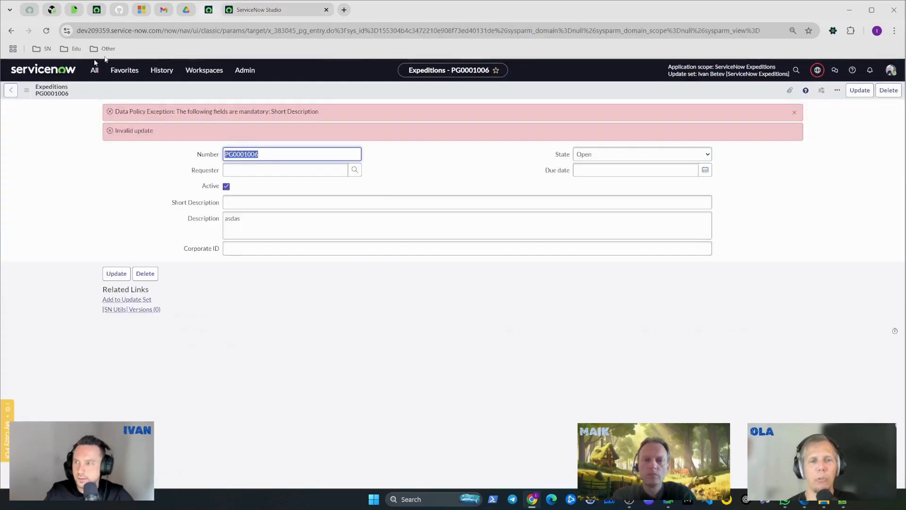
pyautogui.click(46, 30)
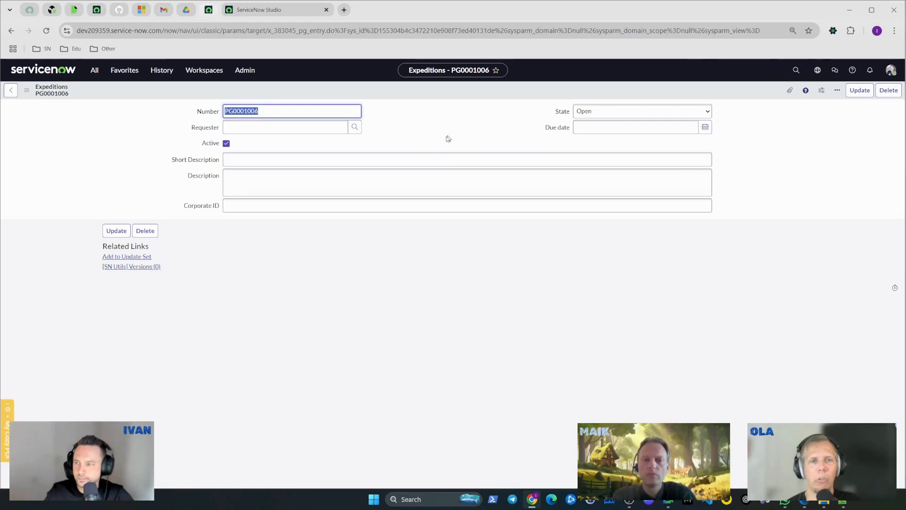
pyautogui.click(255, 12)
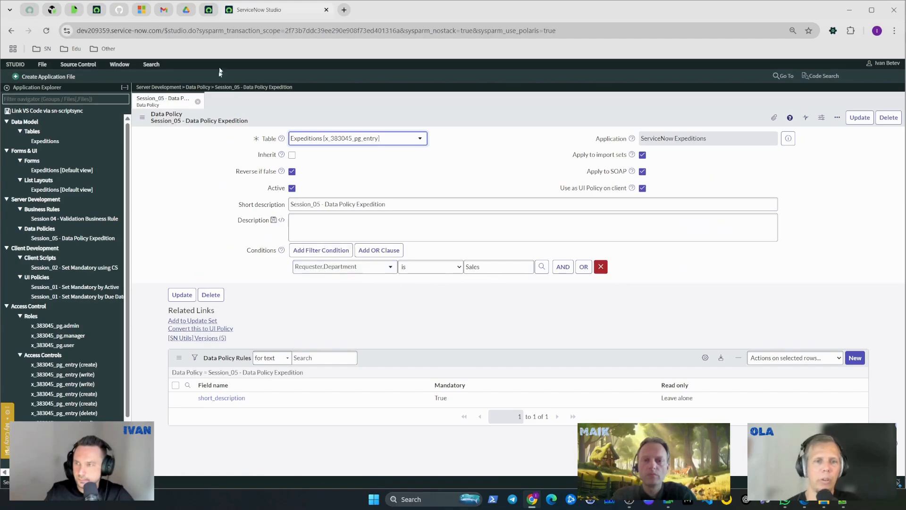
pyautogui.click(208, 9)
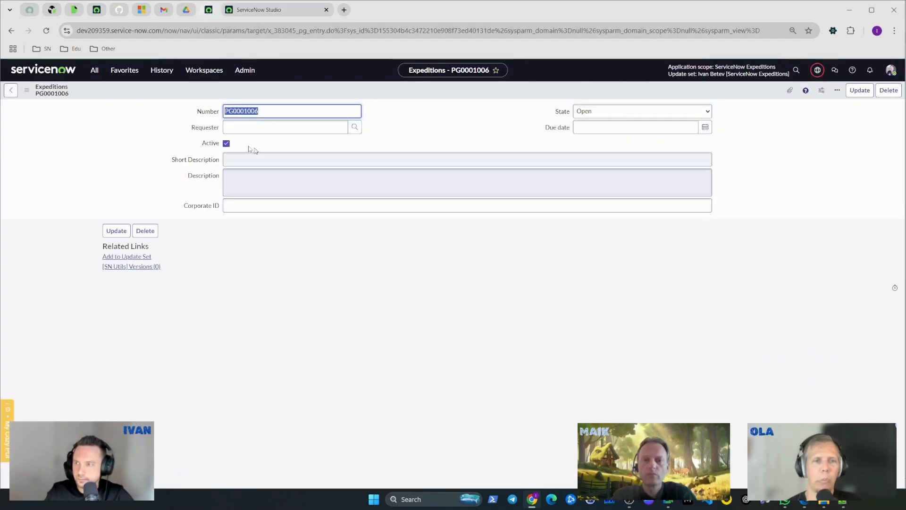
pyautogui.click(274, 128)
pyautogui.write('Beth')
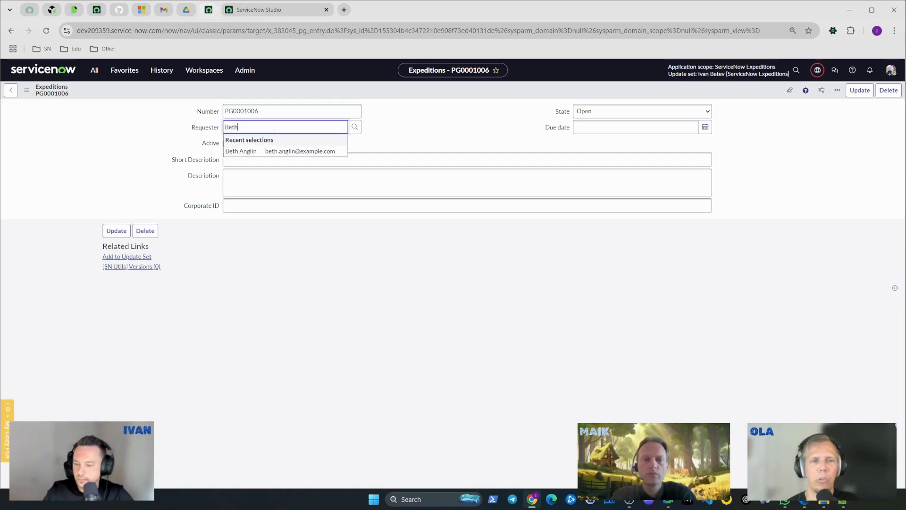
pyautogui.click(254, 152)
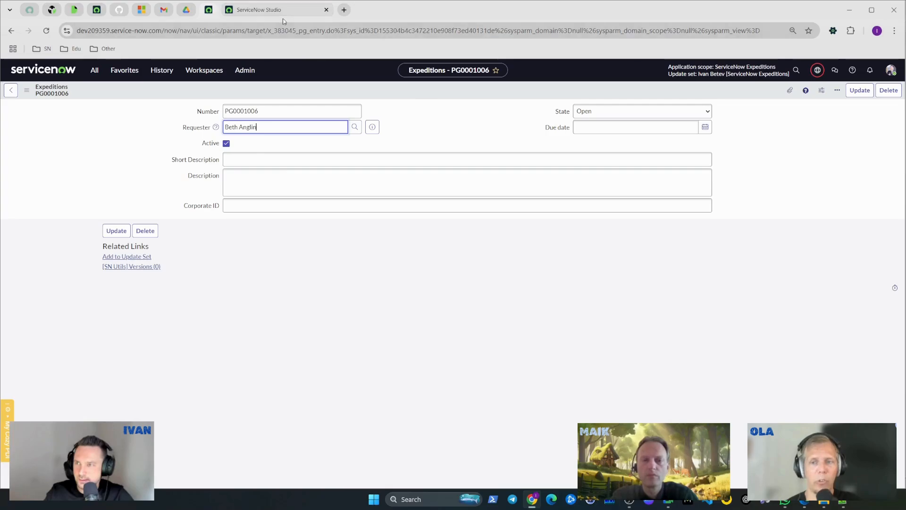
# Step: Review the data policy once more and try to save record PG0001006 with Short Description empty
pyautogui.click(271, 11)
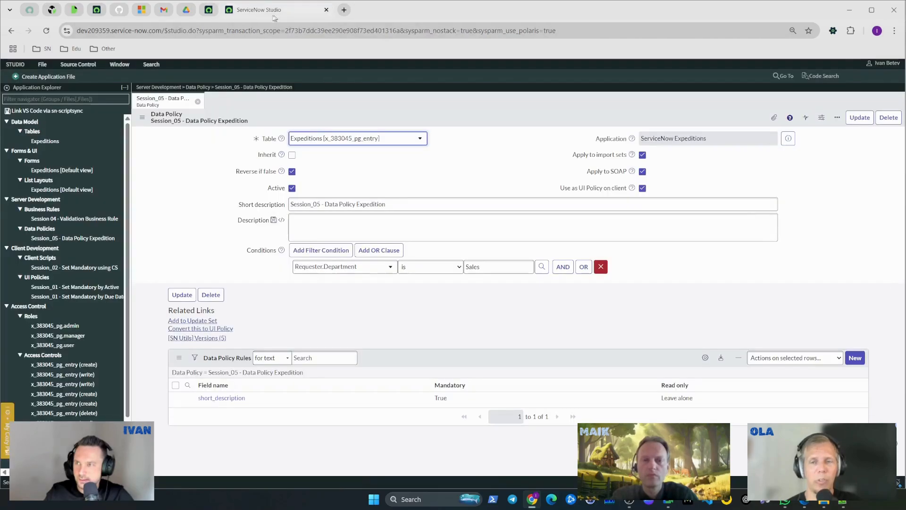
pyautogui.click(210, 16)
pyautogui.rightClick(434, 91)
pyautogui.click(445, 98)
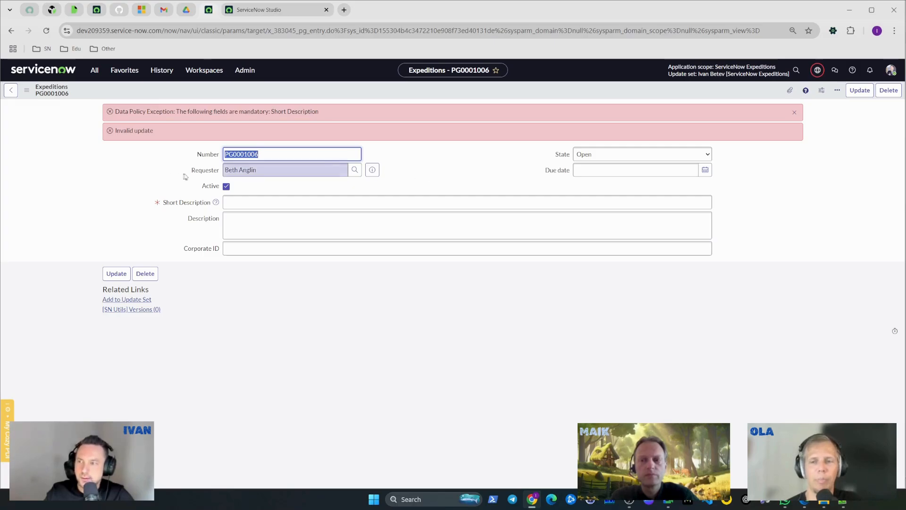
# Step: Examine the data policy error and the Requester on record PG0001006, and reload the record to discard the unsaved entry
pyautogui.moveTo(190, 171); pyautogui.dragTo(224, 171)
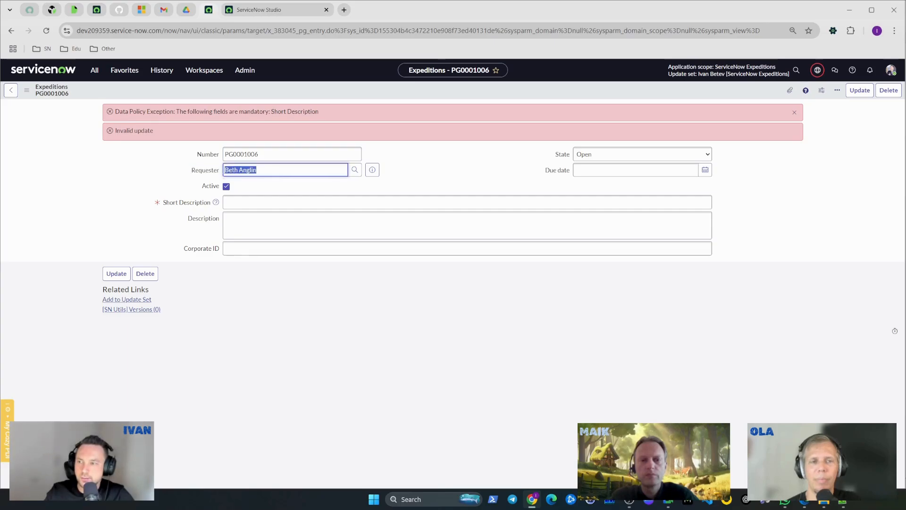
pyautogui.click(420, 173)
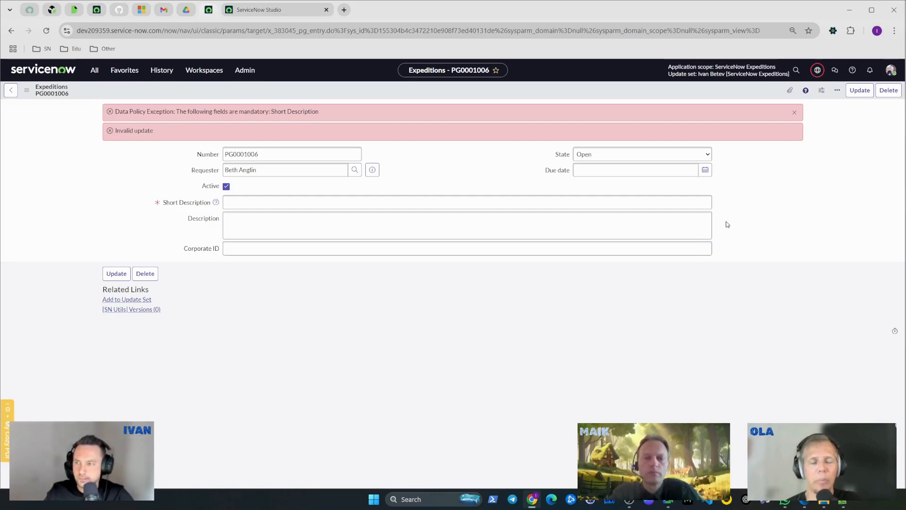
pyautogui.rightClick(397, 92)
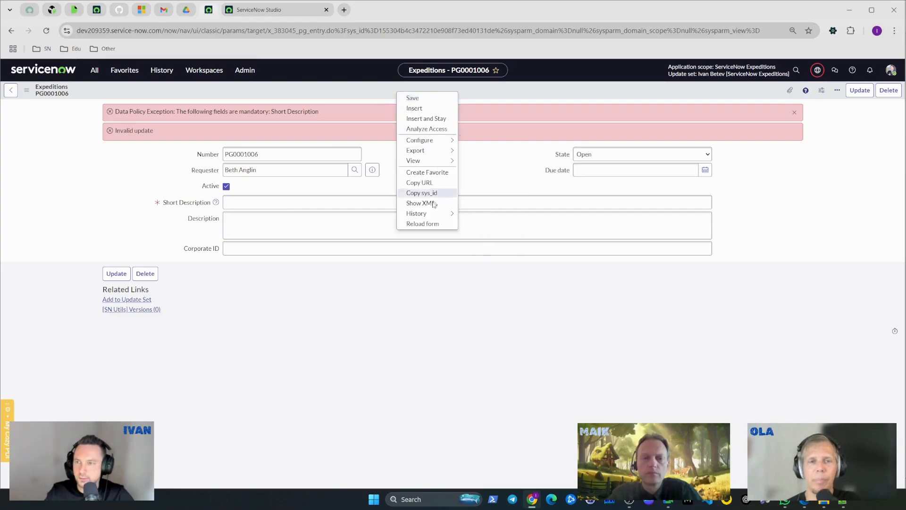
pyautogui.click(773, 256)
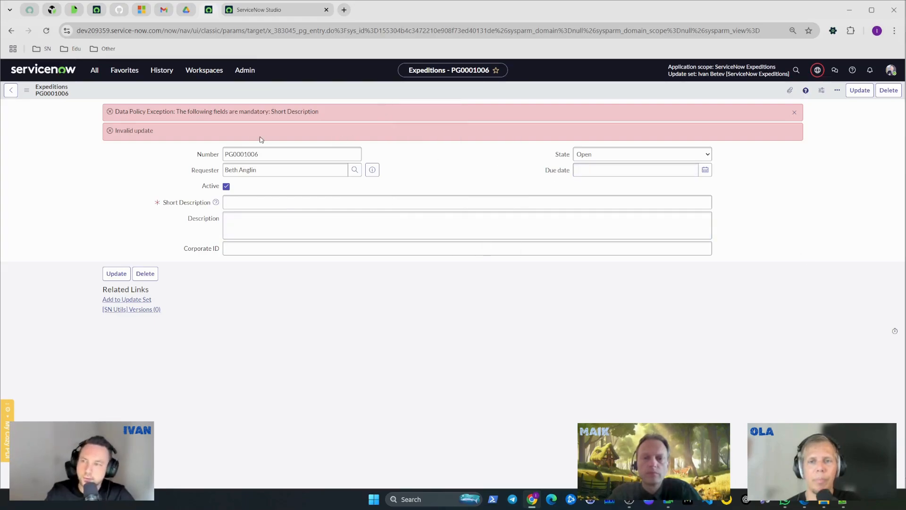
pyautogui.moveTo(272, 111); pyautogui.dragTo(319, 112)
pyautogui.click(352, 93)
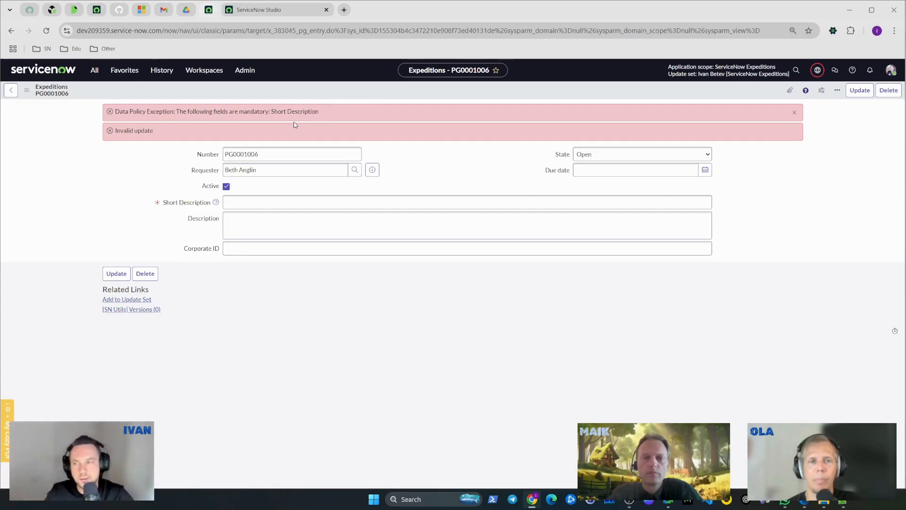
pyautogui.click(46, 30)
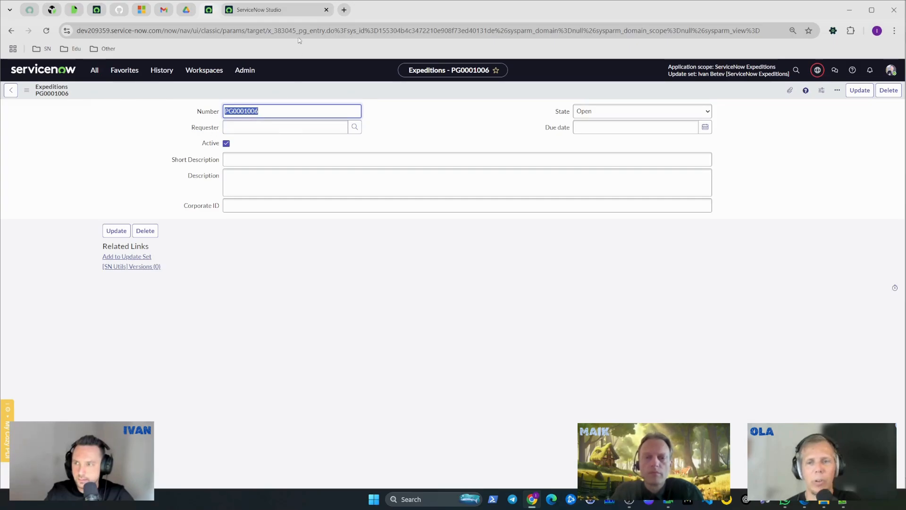
# Step: Change the Session_05 data policy's condition to the Requester's Active is true and save the policy
pyautogui.click(295, 11)
pyautogui.click(337, 272)
pyautogui.click(339, 298)
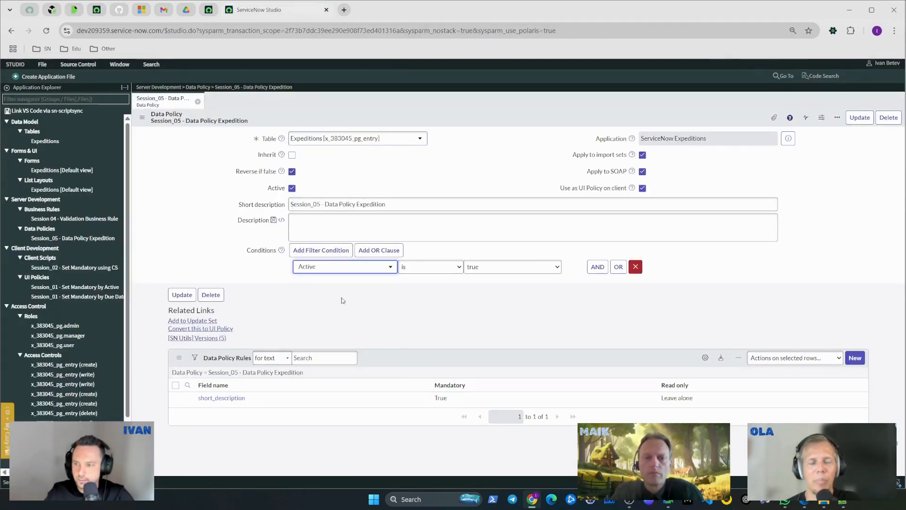
pyautogui.rightClick(466, 120)
pyautogui.click(477, 125)
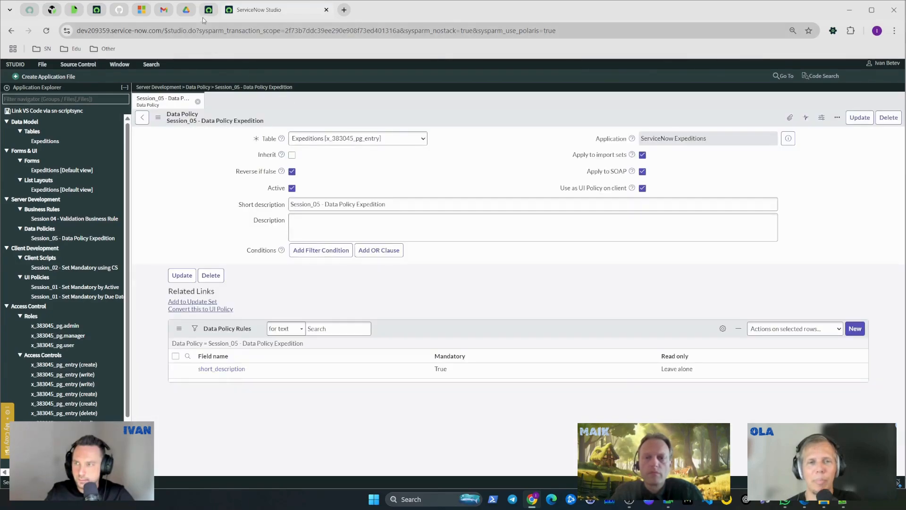
# Step: Find the "expeditions" application in the navigator and open its All list in a separate browser tab before ServiceNow Studio
pyautogui.click(208, 10)
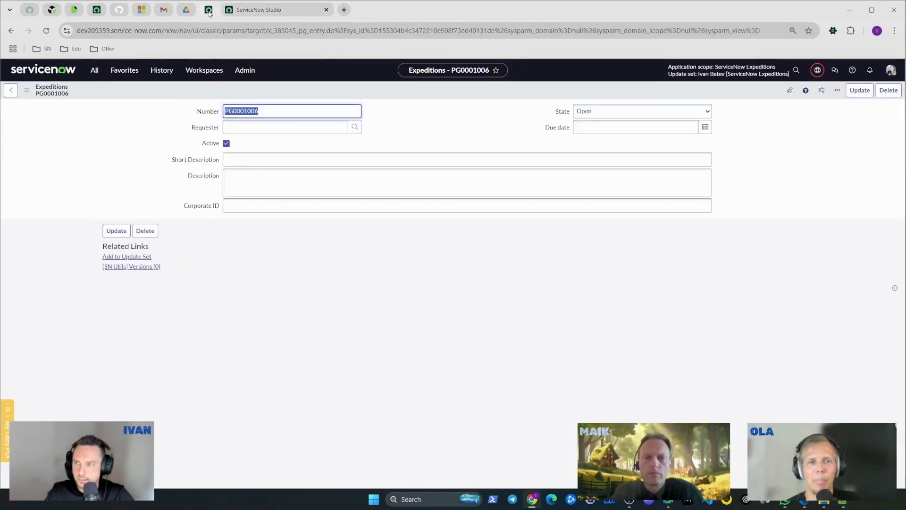
pyautogui.click(95, 71)
pyautogui.write('expeditions')
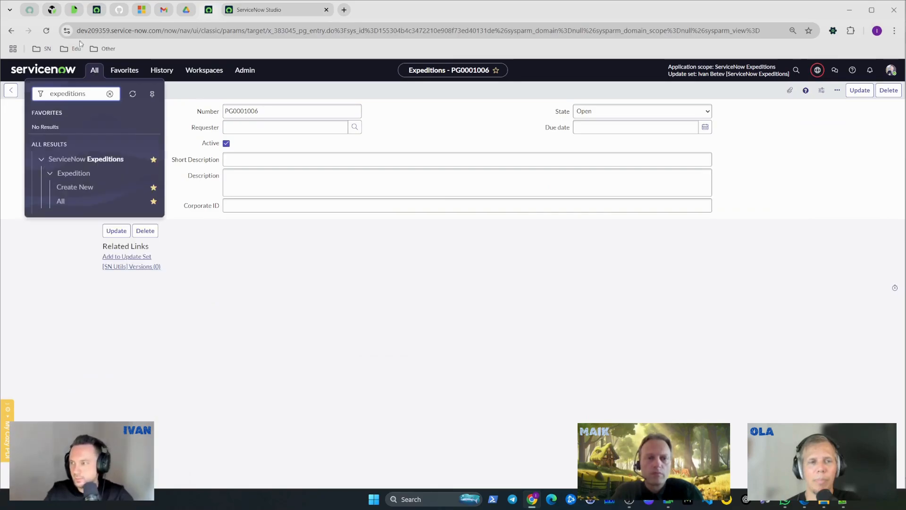
pyautogui.middleClick(87, 202)
pyautogui.moveTo(378, 9); pyautogui.dragTo(274, 9)
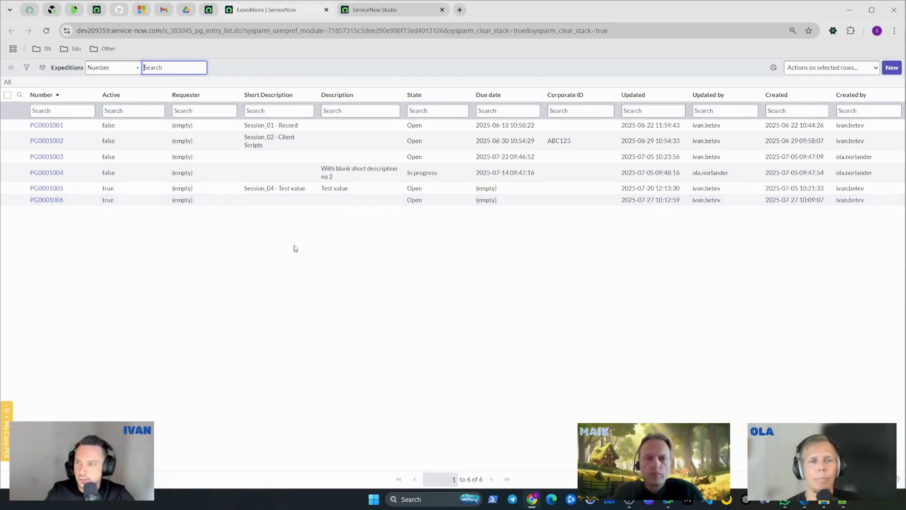
# Step: Clear the Short Description of record PG0001005 directly in the Expeditions list and refresh the list
pyautogui.doubleClick(262, 203)
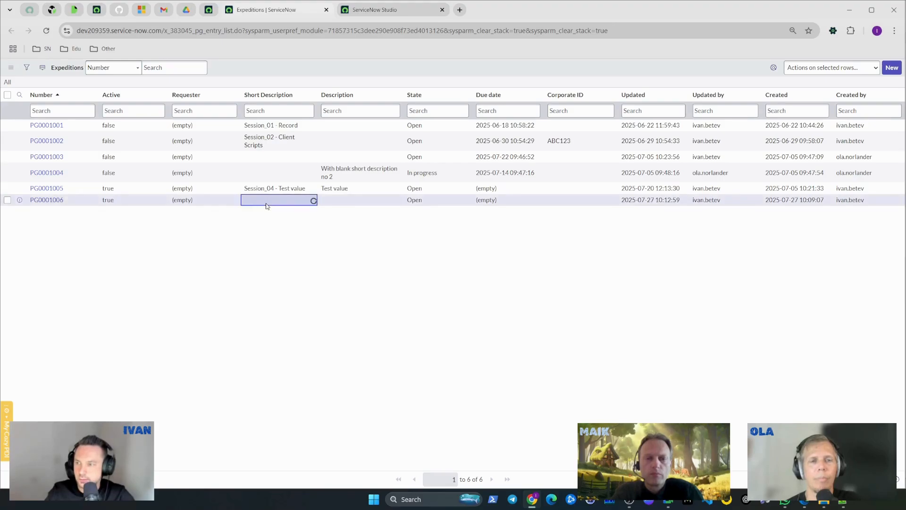
pyautogui.click(340, 203)
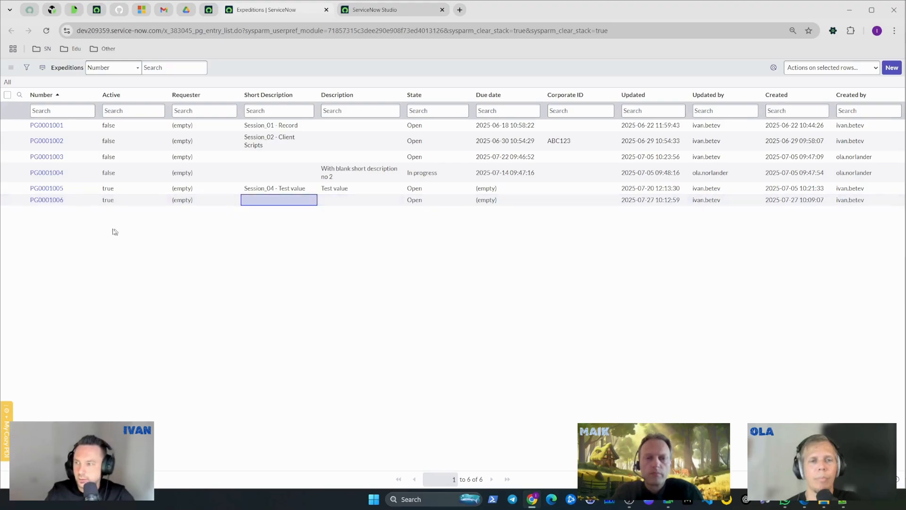
pyautogui.doubleClick(277, 189)
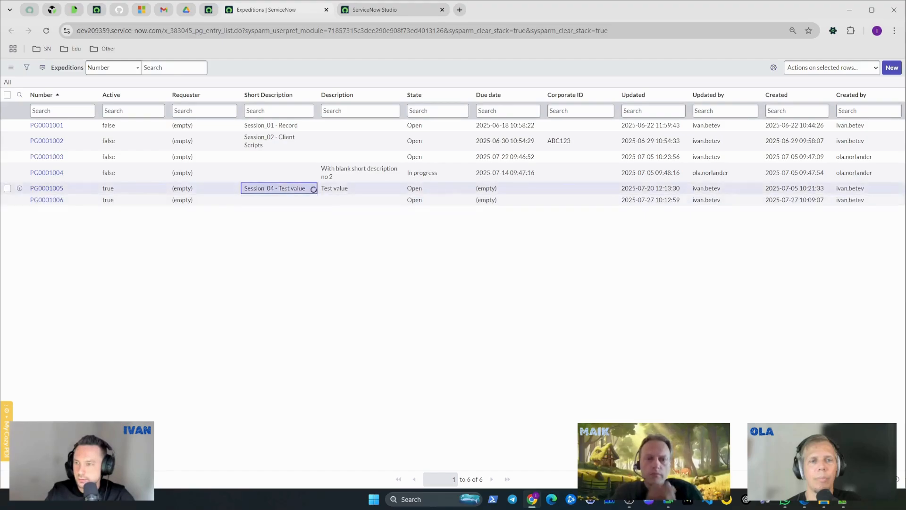
pyautogui.press('BackSpace')
pyautogui.click(325, 192)
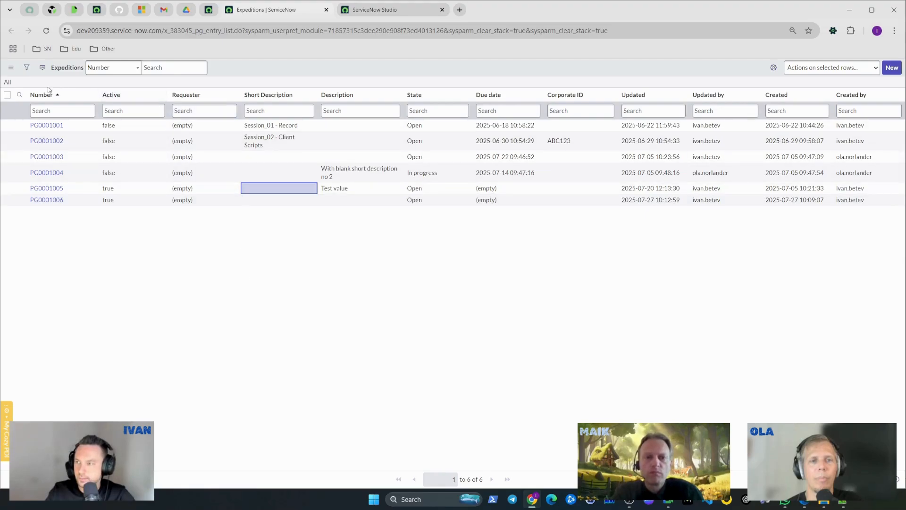
pyautogui.click(7, 83)
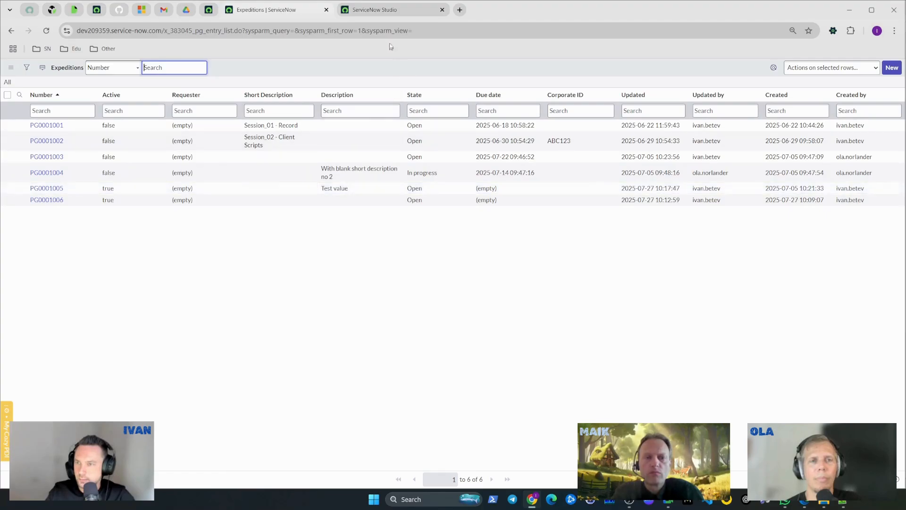
# Step: Return to ServiceNow Studio and save the Session_05 data policy again
pyautogui.click(386, 11)
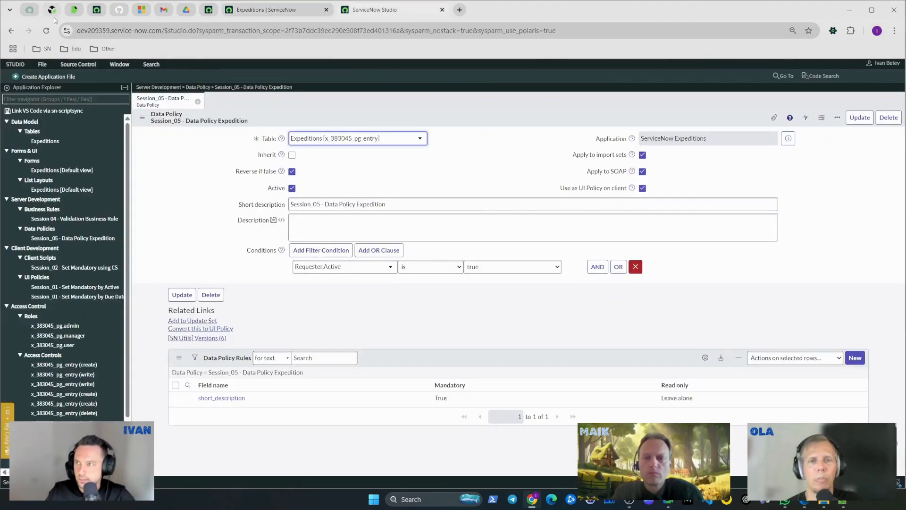
pyautogui.rightClick(335, 118)
pyautogui.click(348, 124)
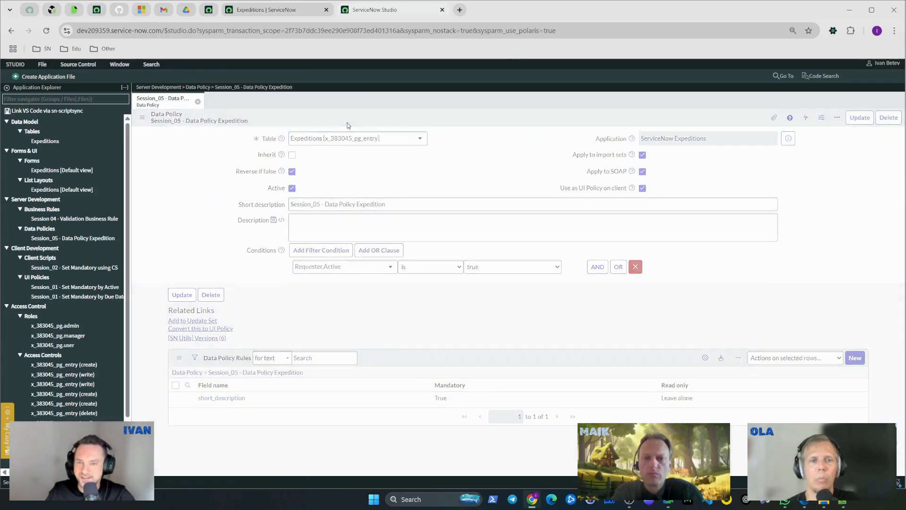
# Step: Change the Session_05 data policy's condition to the Expeditions record's own Active is true and save the policy
pyautogui.click(364, 268)
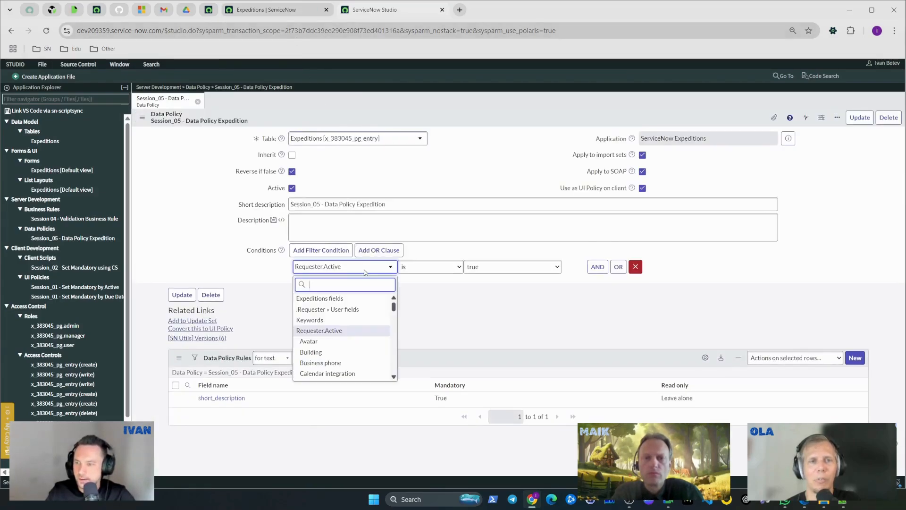
pyautogui.click(326, 298)
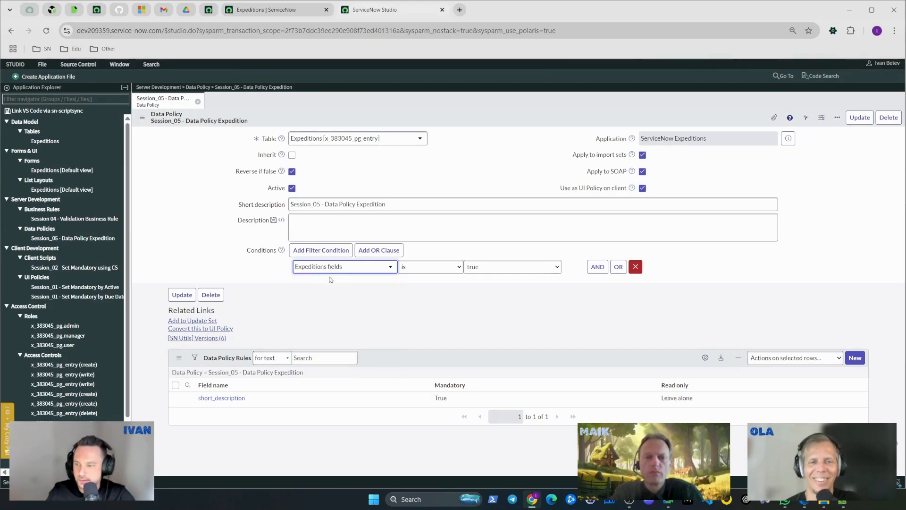
pyautogui.click(330, 299)
pyautogui.rightClick(438, 121)
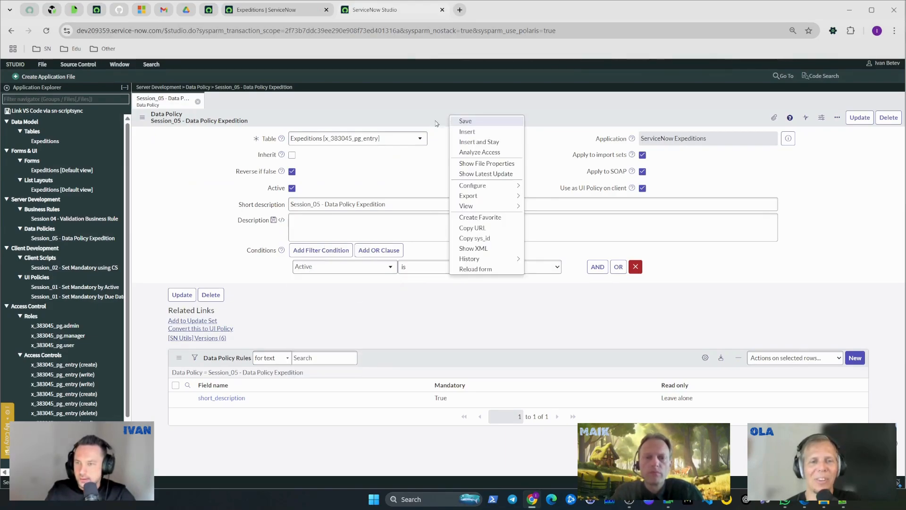
pyautogui.click(463, 120)
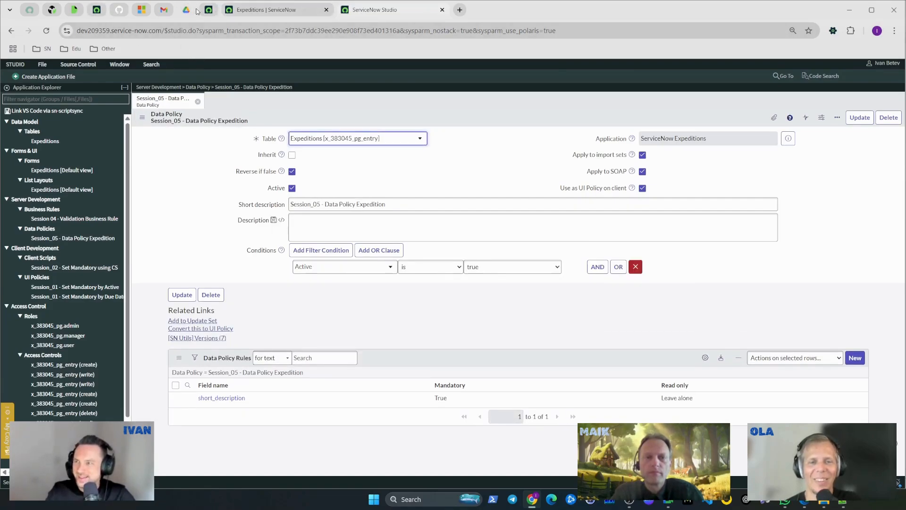
# Step: Return to the Expeditions list and set the Short Description of record PG0001005 to "Test"
pyautogui.click(237, 11)
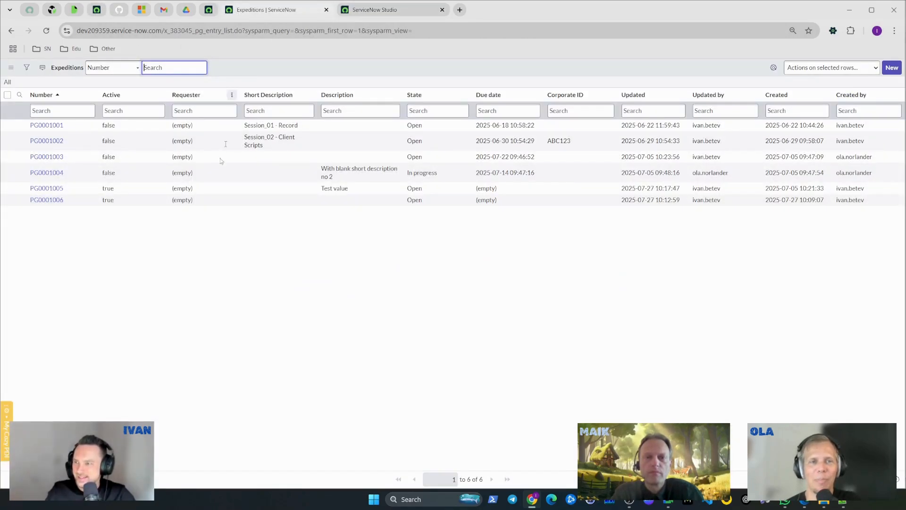
pyautogui.doubleClick(271, 188)
pyautogui.write('asd')
pyautogui.hotkey('ctrl', 'a')
pyautogui.write('Test')
pyautogui.click(327, 191)
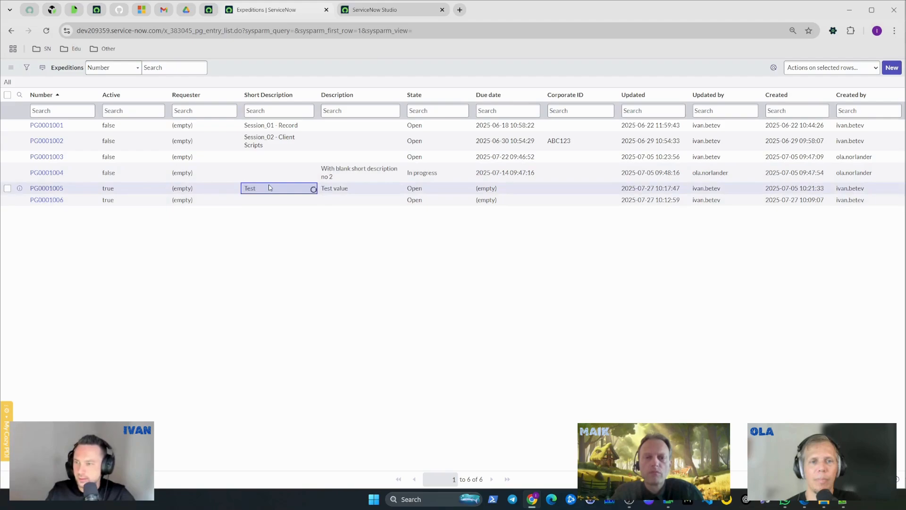
# Step: Try to clear the Short Description of record PG0001005 directly in the list and dismiss the resulting message
pyautogui.doubleClick(269, 188)
pyautogui.press('BackSpace')
pyautogui.click(326, 190)
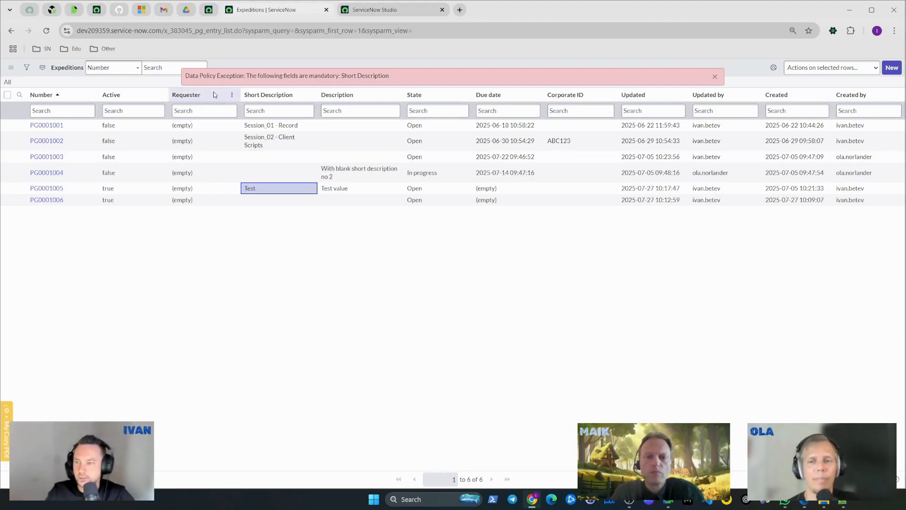
pyautogui.click(715, 76)
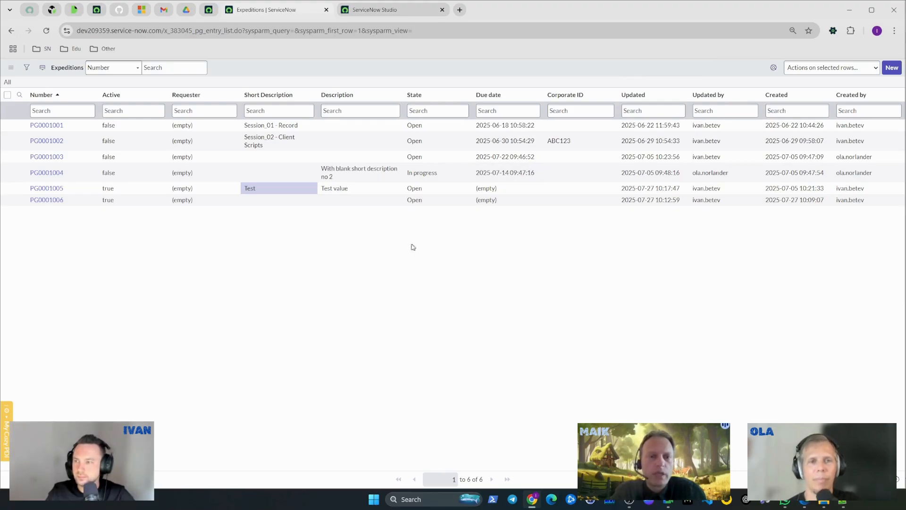
# Step: Shorten the Description of record PG0001005 to "Test" directly in the list and save the cell
pyautogui.doubleClick(360, 189)
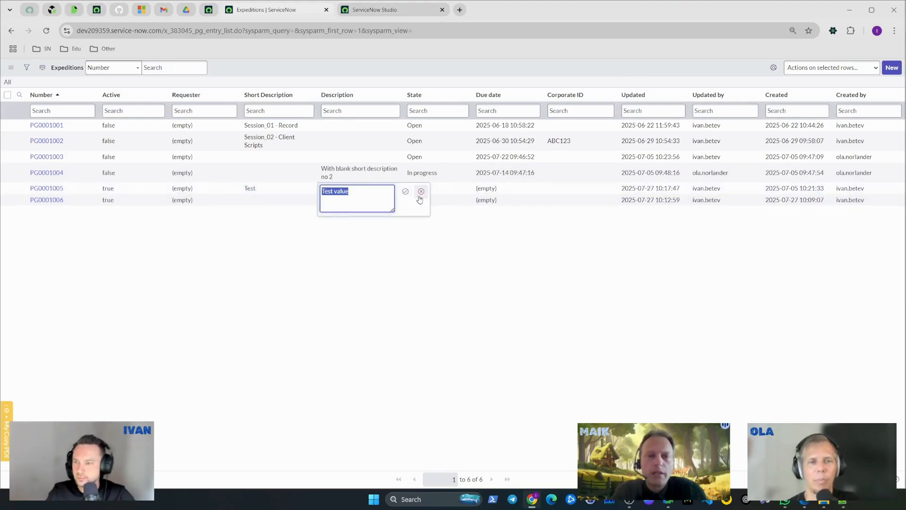
pyautogui.press('End')
pyautogui.press('BackSpace')
pyautogui.press('BackSpace')
pyautogui.press('BackSpace')
pyautogui.press('BackSpace')
pyautogui.press('BackSpace')
pyautogui.press('BackSpace')
pyautogui.click(405, 192)
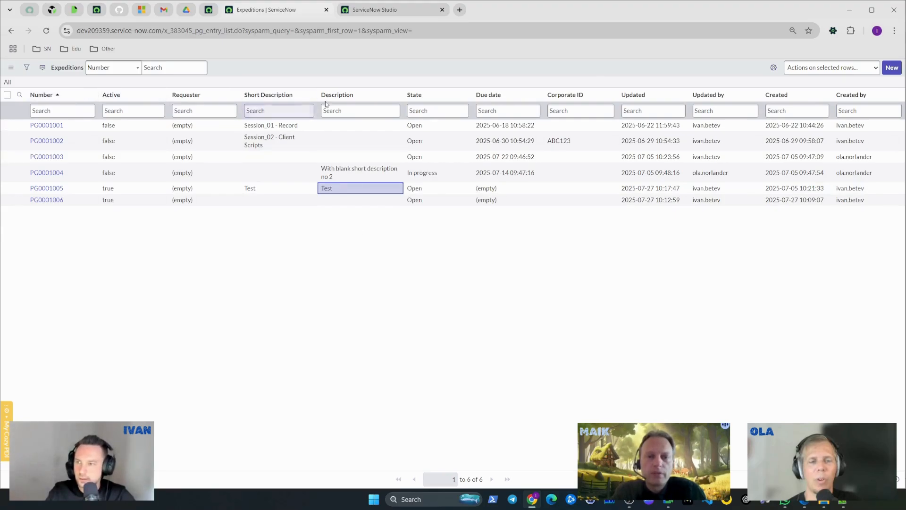
# Step: Try to set the Description of record PG0001006 to "Test!" directly in the list
pyautogui.doubleClick(335, 201)
pyautogui.write('Test!')
pyautogui.click(404, 204)
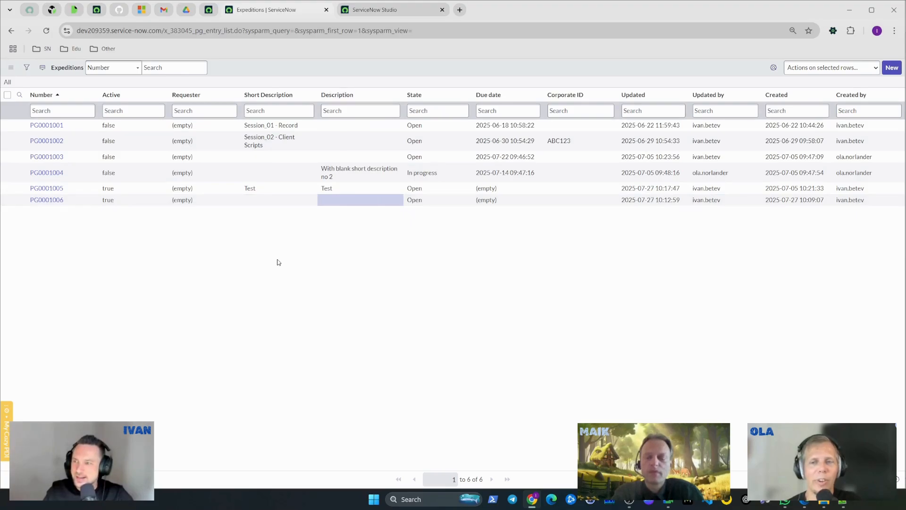
# Step: Open record PG0001006 and use the SN Utils slash command bgc to open a background script for that record
pyautogui.click(47, 200)
pyautogui.click(449, 75)
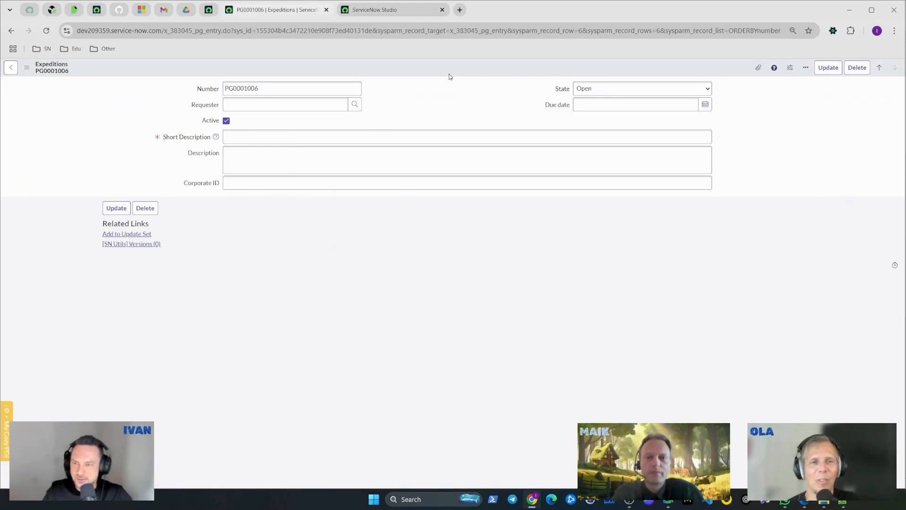
pyautogui.press('/')
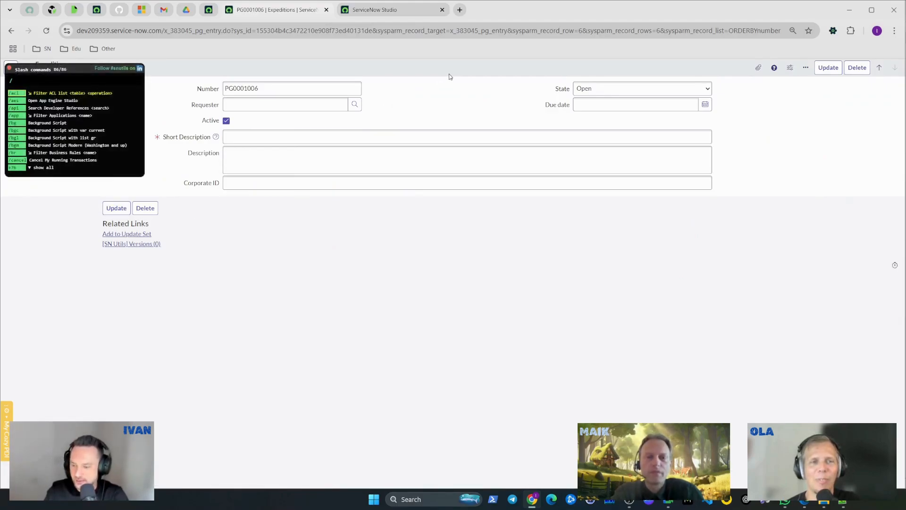
pyautogui.write('bgc')
pyautogui.press('Return')
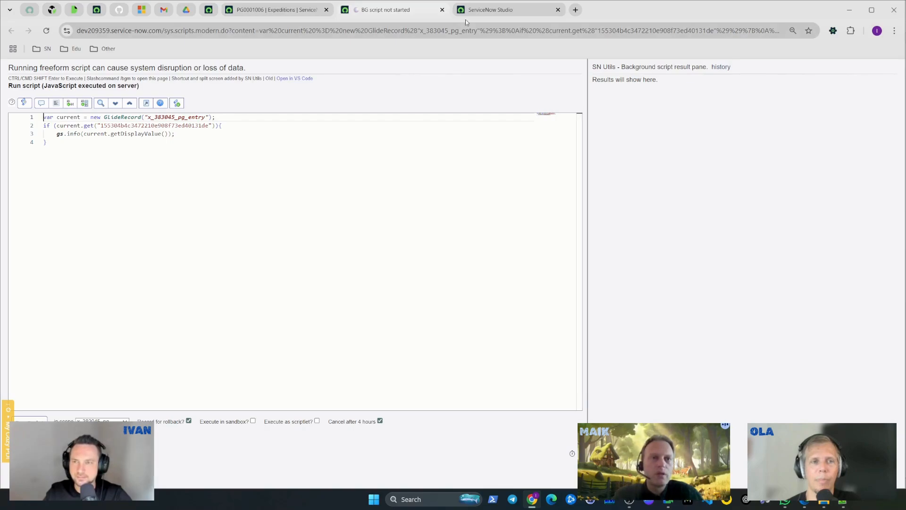
pyautogui.click(489, 10)
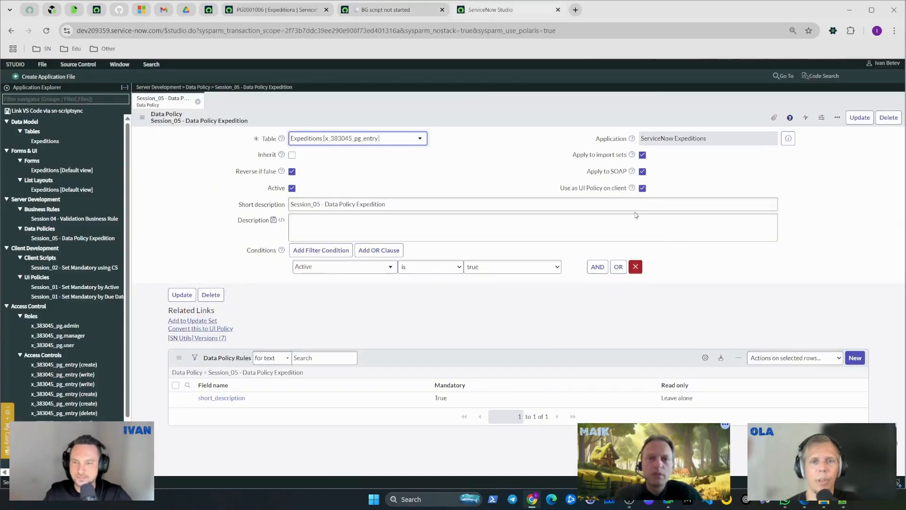
pyautogui.click(378, 11)
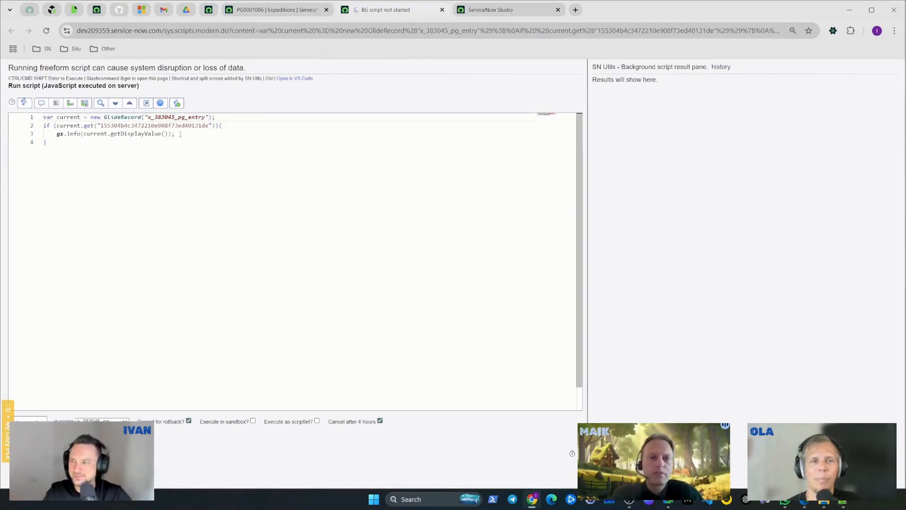
# Step: Replace the gs.info line in the background script with current.setValue('description','New Value!');
pyautogui.moveTo(180, 134); pyautogui.dragTo(64, 134)
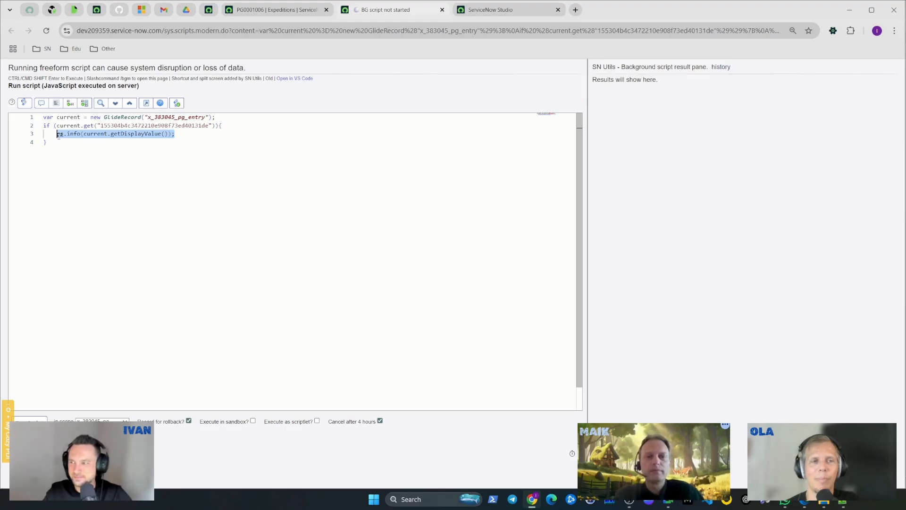
pyautogui.write('current.setV')
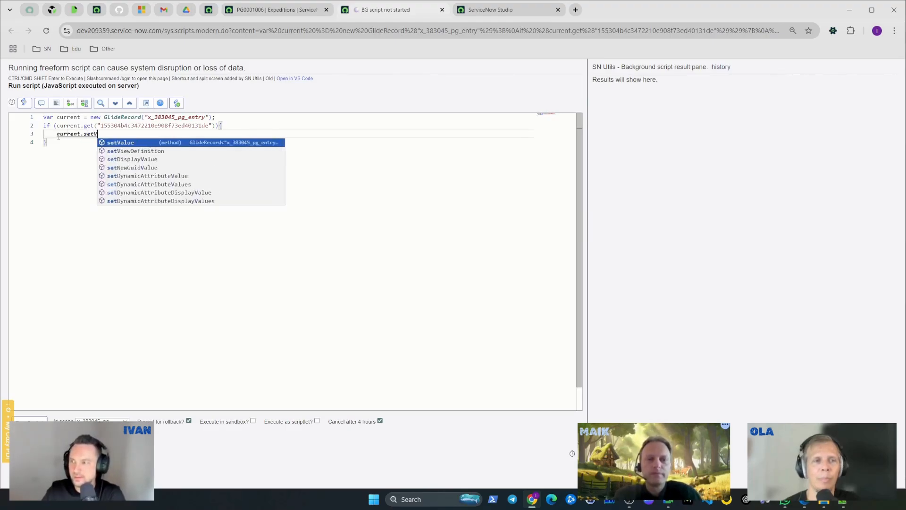
pyautogui.write("alue('short_des")
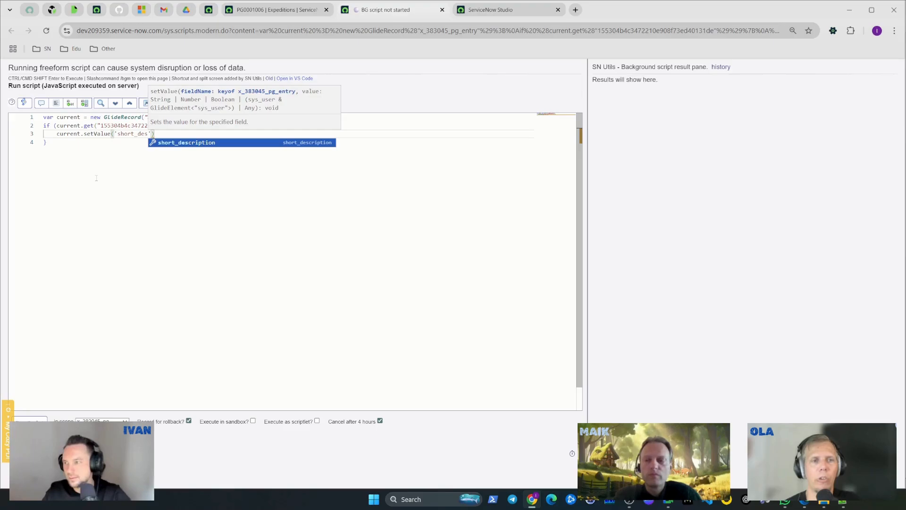
pyautogui.doubleClick(127, 134)
pyautogui.write('descri')
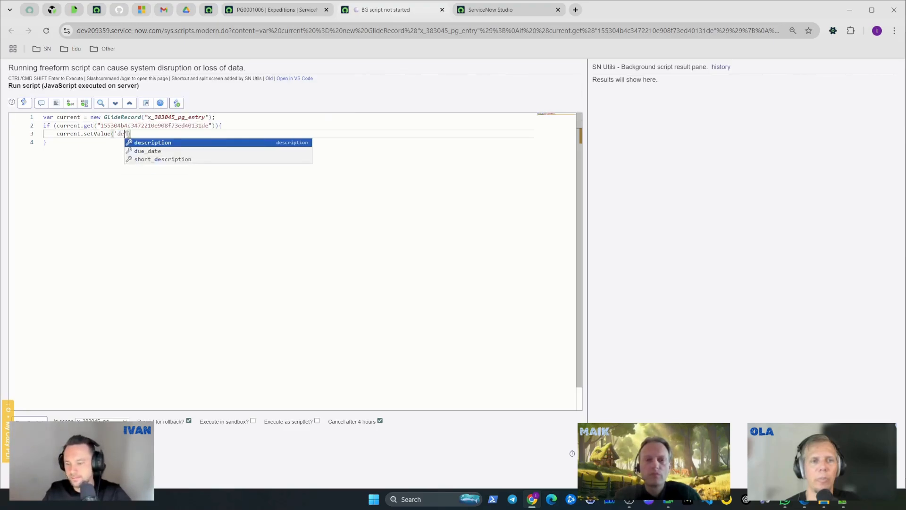
pyautogui.write('ption')
pyautogui.press('Right')
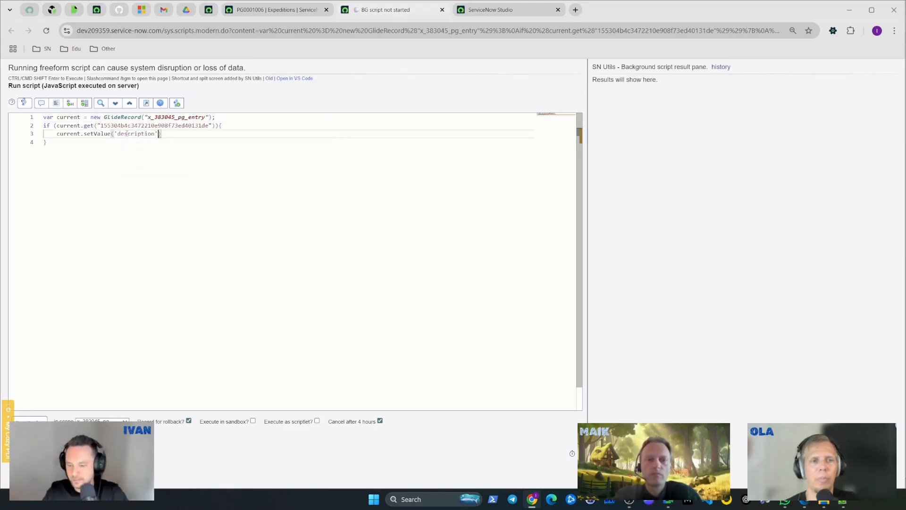
pyautogui.write(",'New")
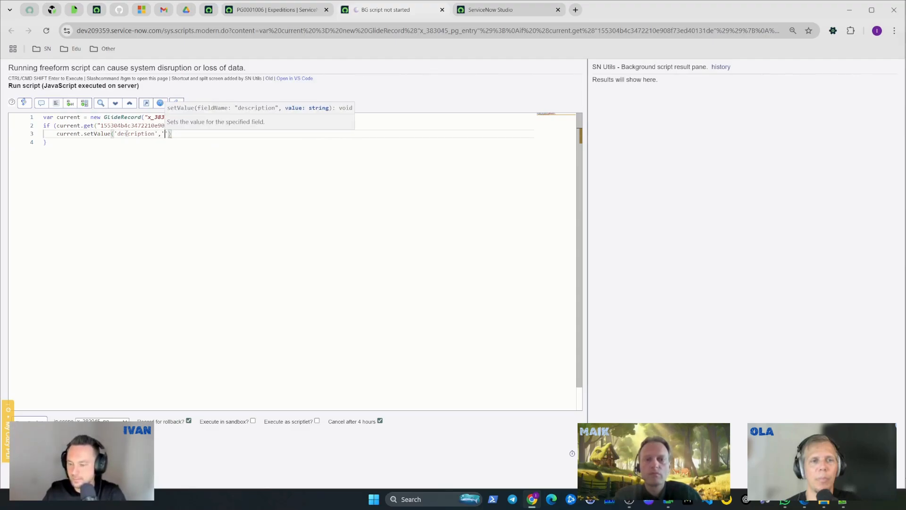
pyautogui.write(" Value!'")
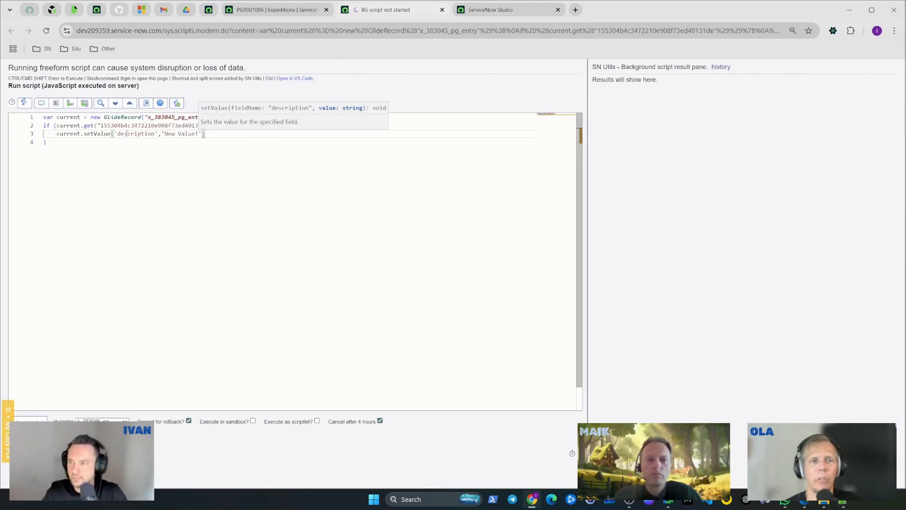
pyautogui.write(');')
pyautogui.press('Return')
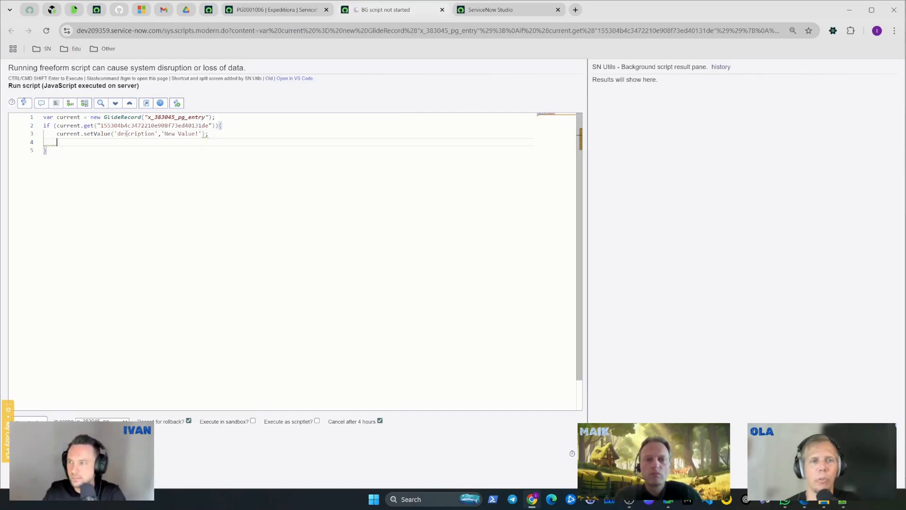
# Step: Add current.update(); after the setValue line and run the background script
pyautogui.write('current.upp;')
pyautogui.press('BackSpace')
pyautogui.press('Return')
pyautogui.write(';')
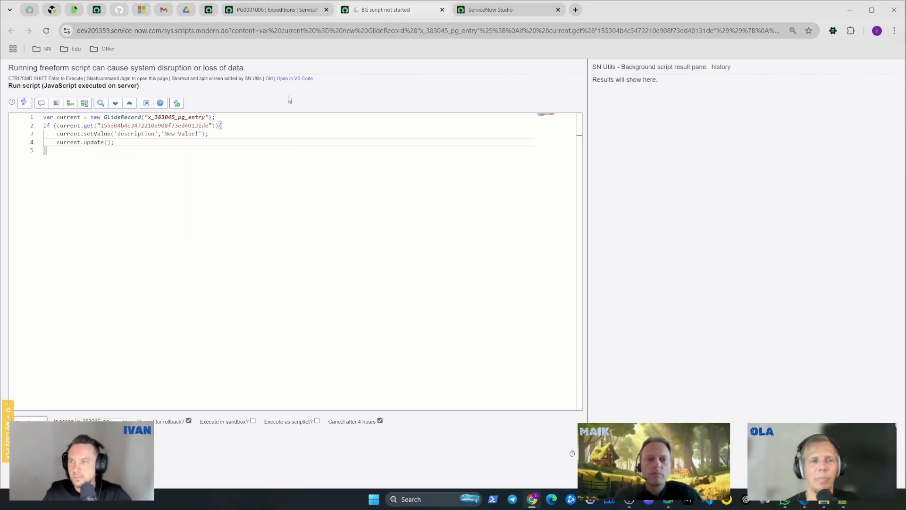
pyautogui.hotkey('ctrl', 'shift', 'Return')
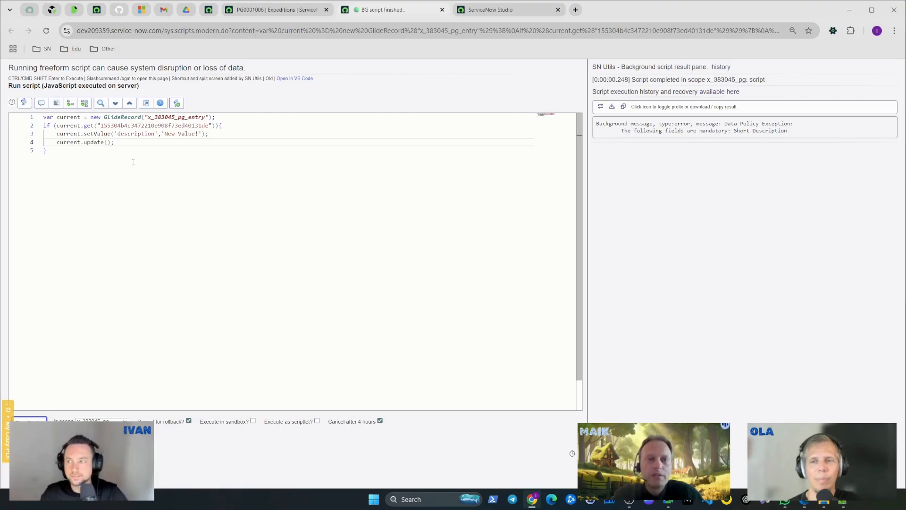
# Step: Insert current.setWorkflow(false); before the update line and run the background script again
pyautogui.click(221, 133)
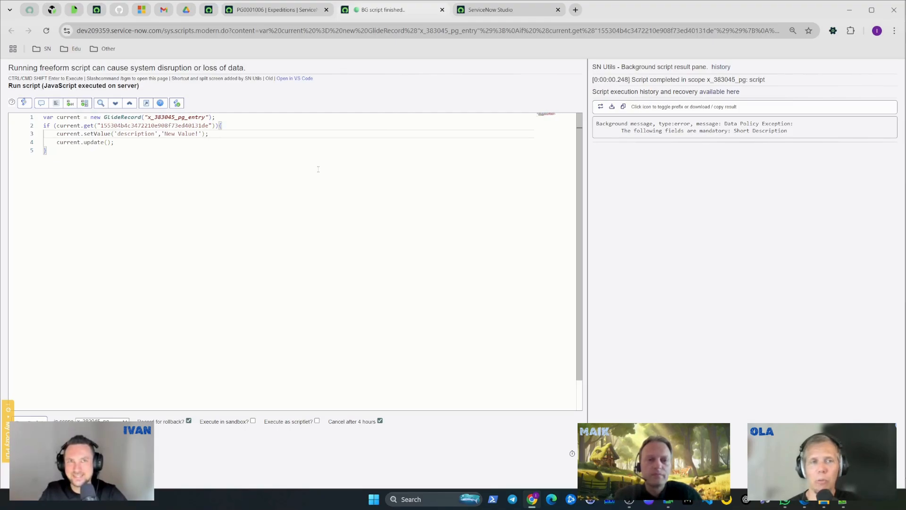
pyautogui.press('Return')
pyautogui.write('current.setWorkflow(false')
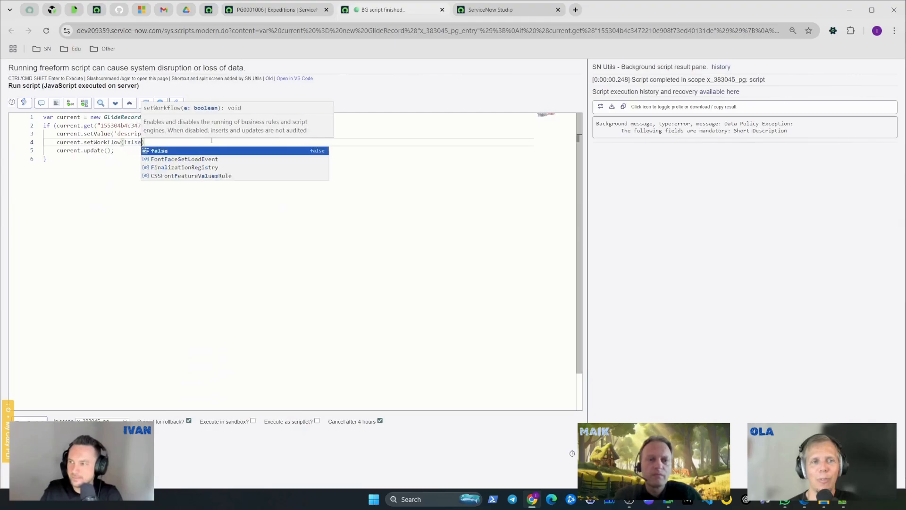
pyautogui.write(');')
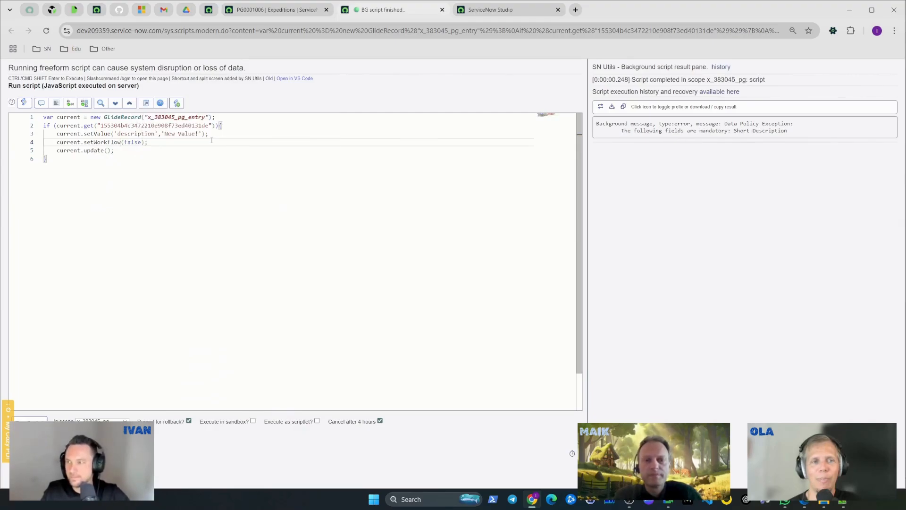
pyautogui.click(19, 419)
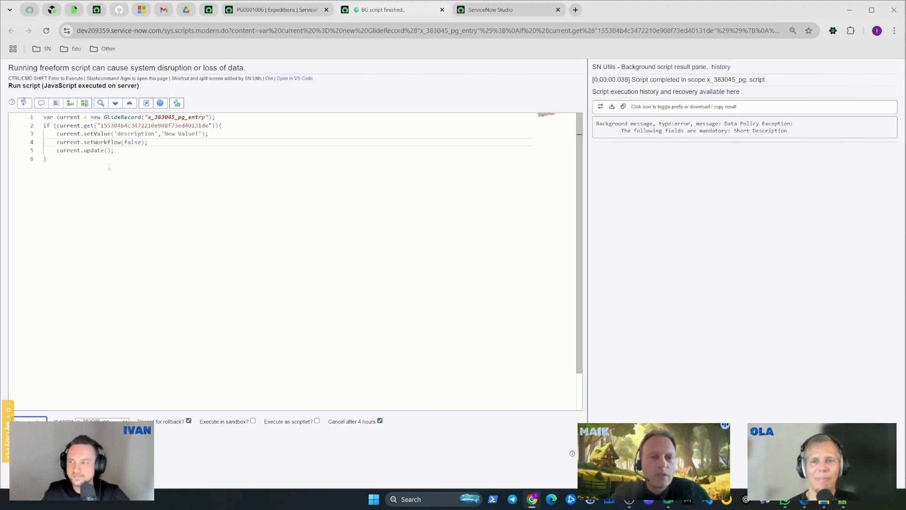
# Step: Replace the setWorkflow(false) call with current.setUseEngines(false); in the background script and run it
pyautogui.moveTo(94, 142); pyautogui.dragTo(122, 144)
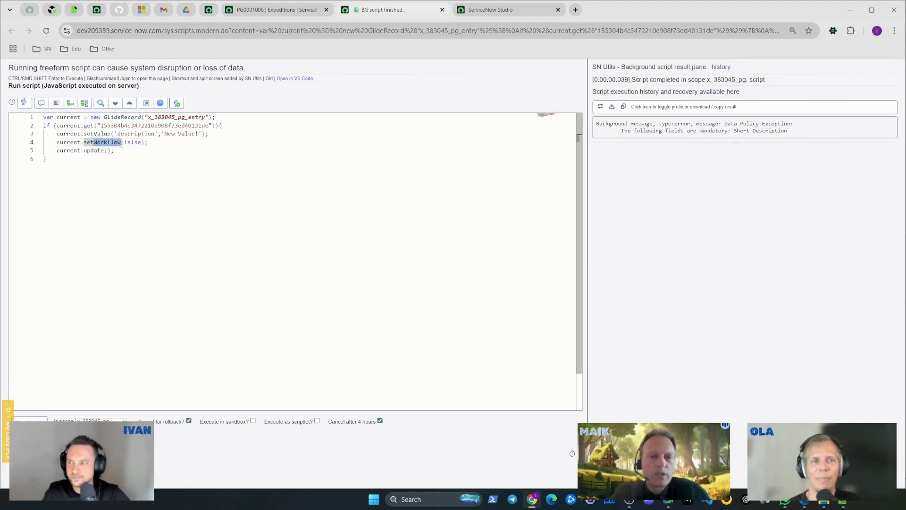
pyautogui.write('UseE')
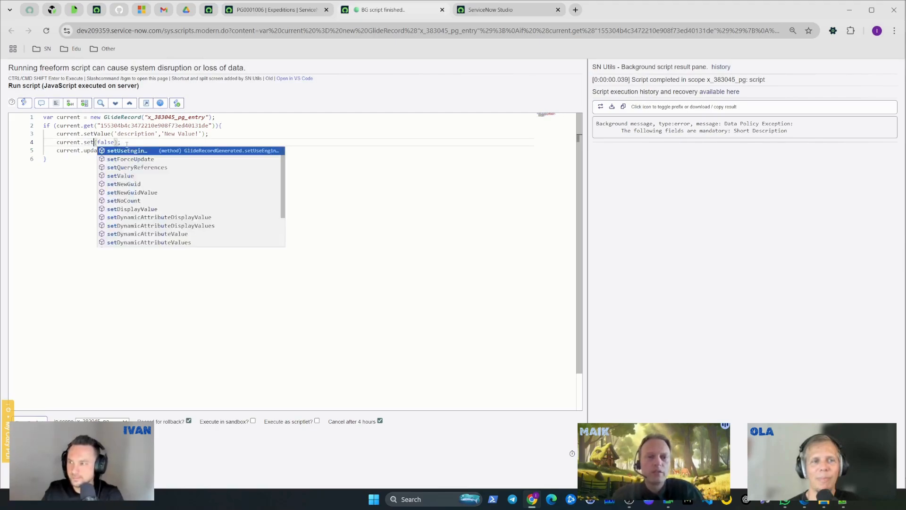
pyautogui.press('Return')
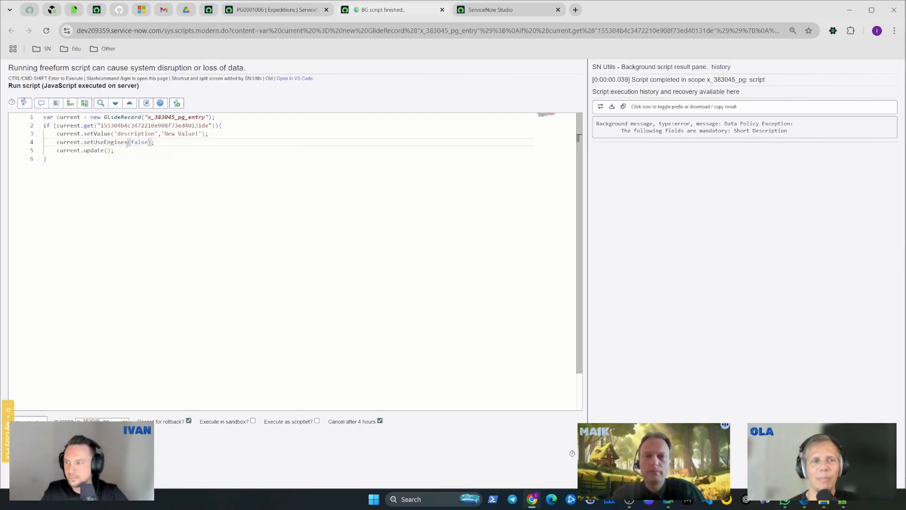
pyautogui.doubleClick(144, 134)
pyautogui.doubleClick(139, 143)
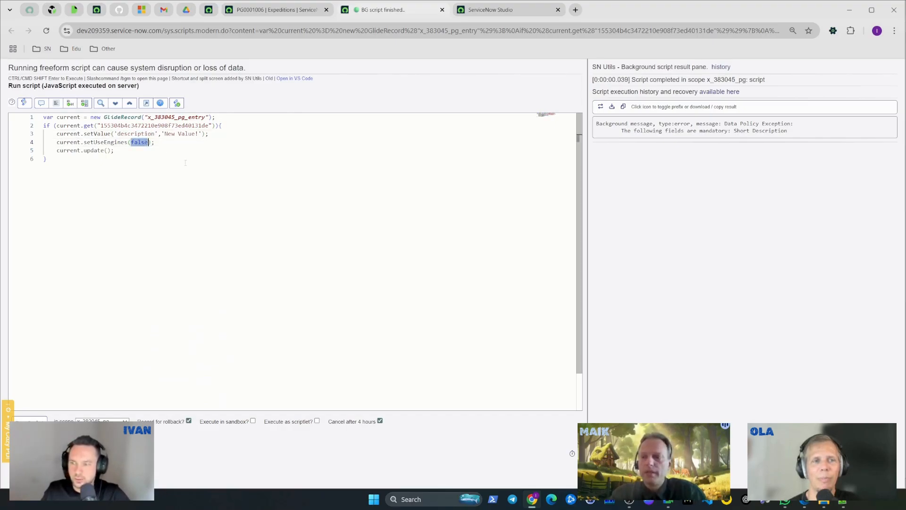
pyautogui.press('BackSpace')
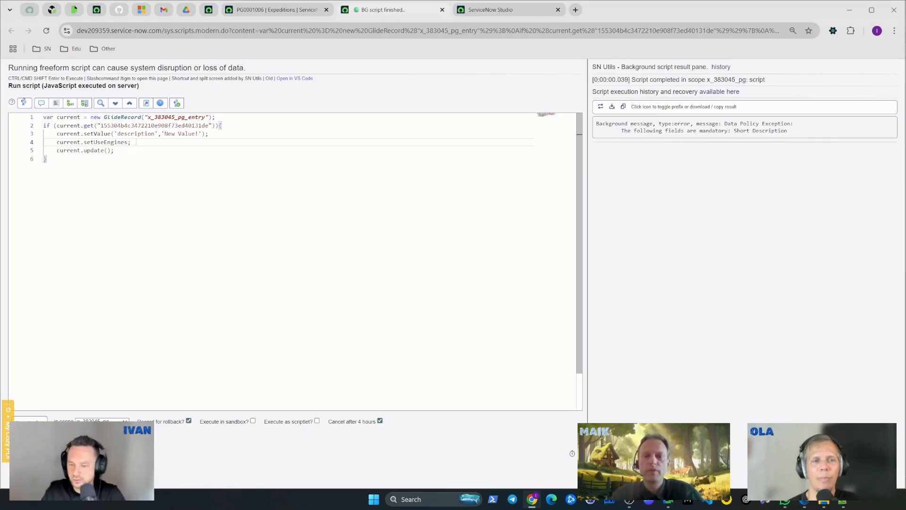
pyautogui.write('(false')
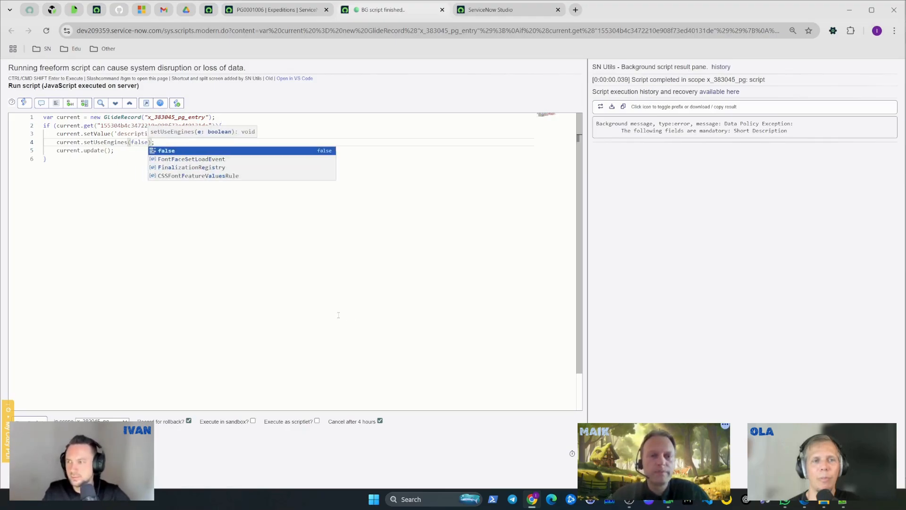
pyautogui.click(338, 315)
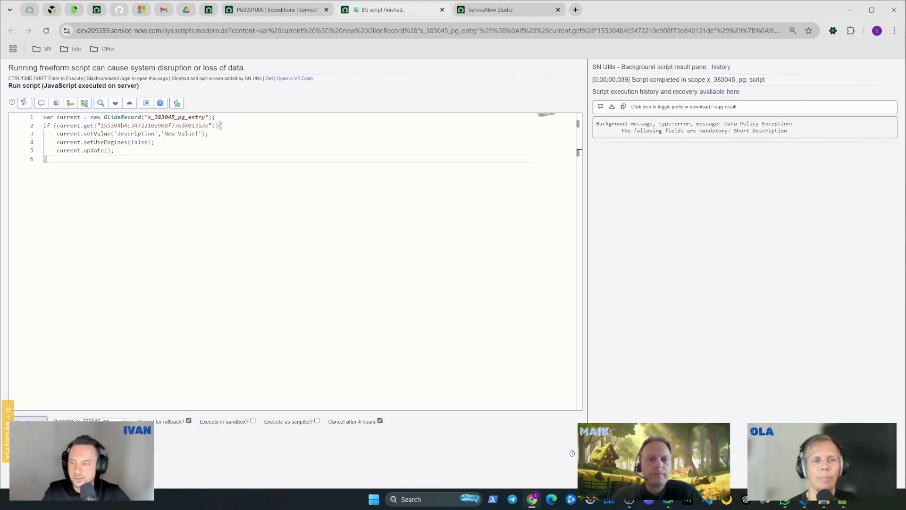
pyautogui.click(30, 420)
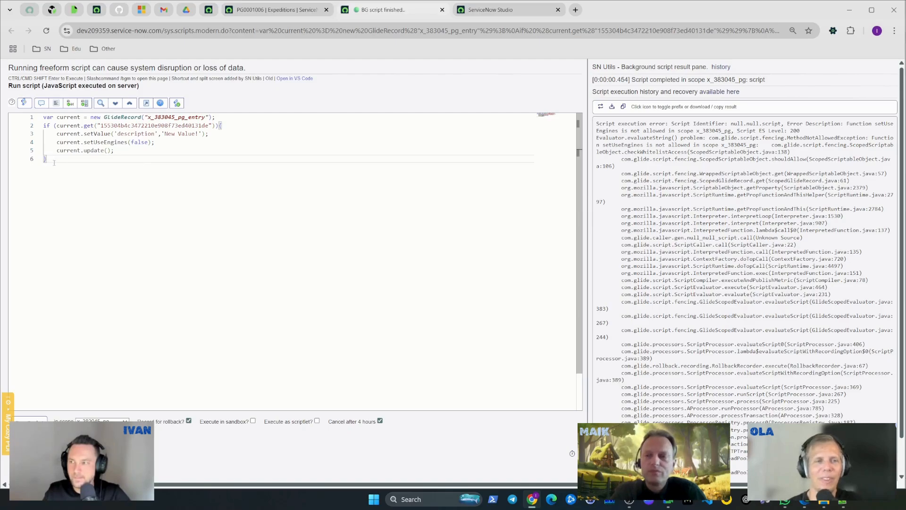
# Step: Return to the main ServiceNow page with record PG0001006 and switch the application scope to Global
pyautogui.moveTo(149, 163); pyautogui.dragTo(38, 117)
pyautogui.click(209, 11)
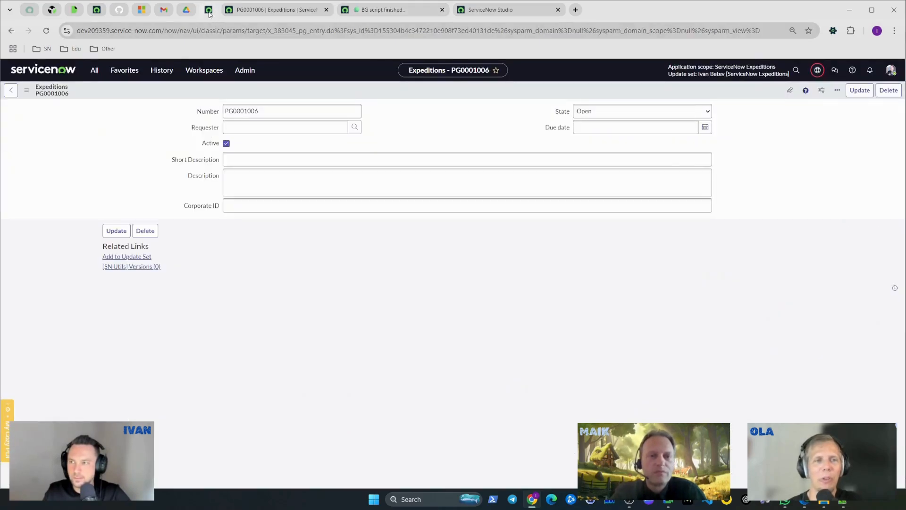
pyautogui.click(94, 69)
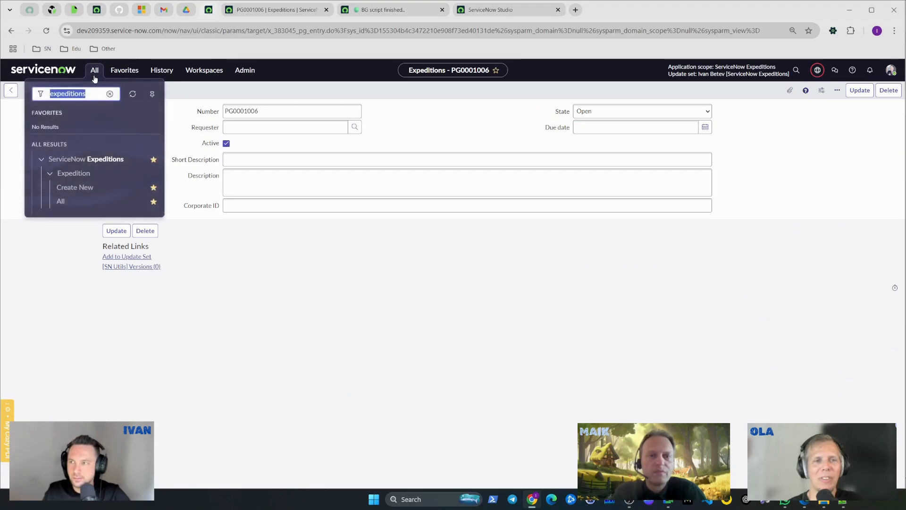
pyautogui.click(762, 73)
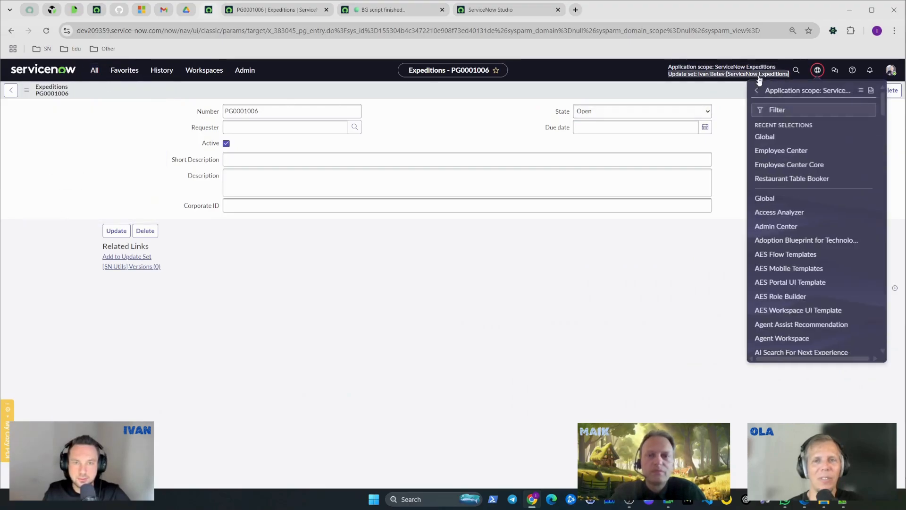
pyautogui.click(767, 140)
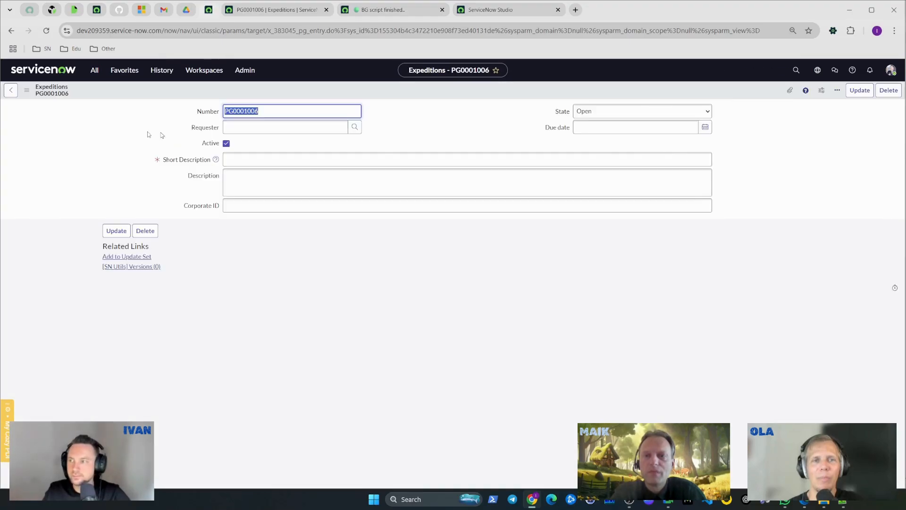
# Step: Find the Open module under Incident and show its list in a separate browser tab
pyautogui.click(93, 75)
pyautogui.write('open')
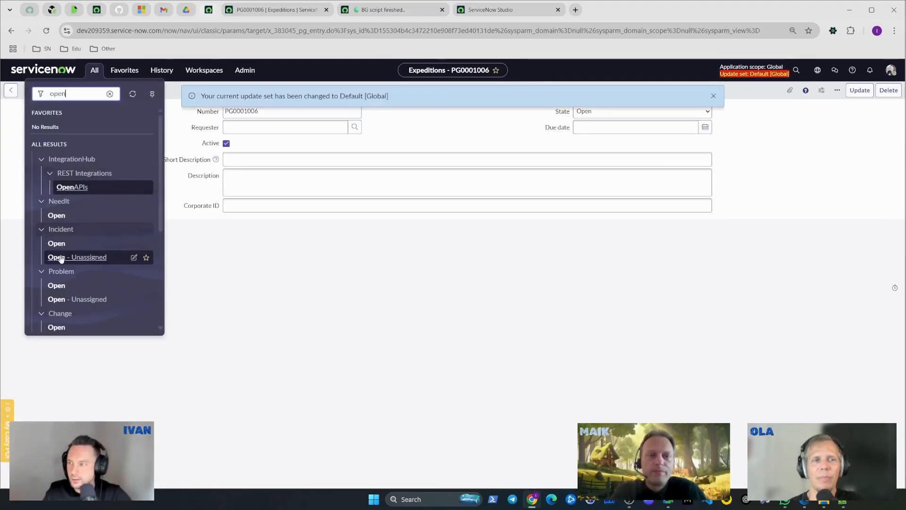
pyautogui.middleClick(84, 247)
pyautogui.click(271, 11)
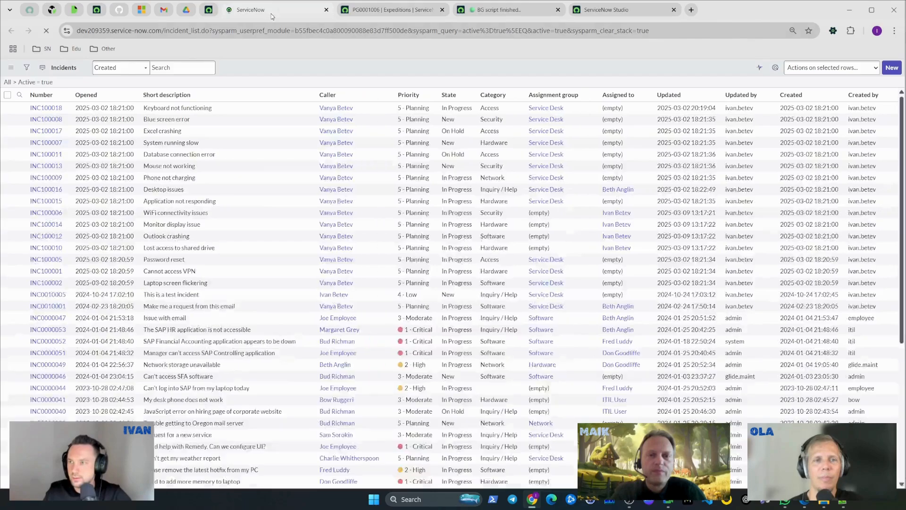
# Step: Return to the PG0001006 page and open the Data Policies list from the navigator
pyautogui.click(208, 13)
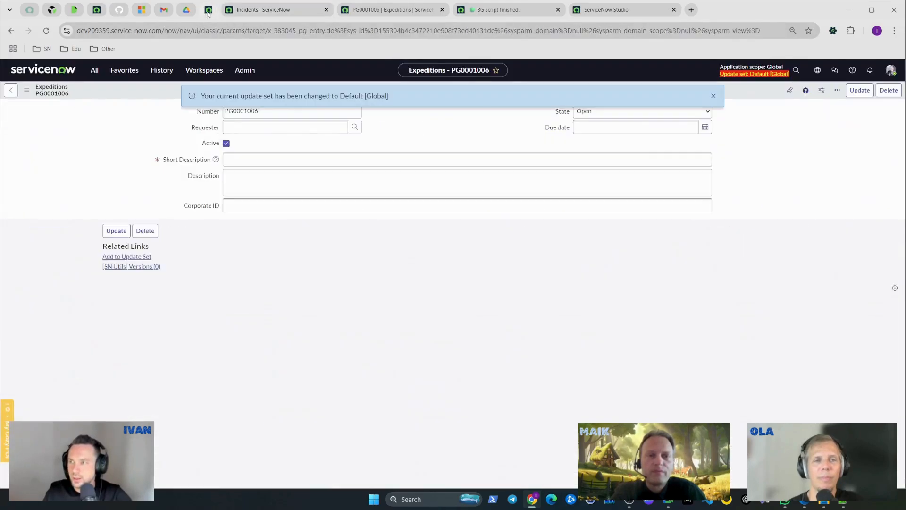
pyautogui.click(95, 70)
pyautogui.write('data')
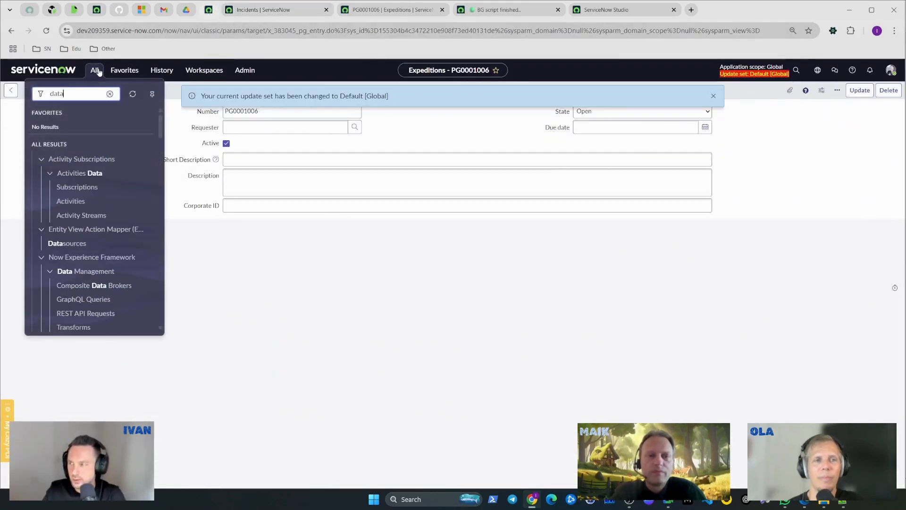
pyautogui.write(' poli')
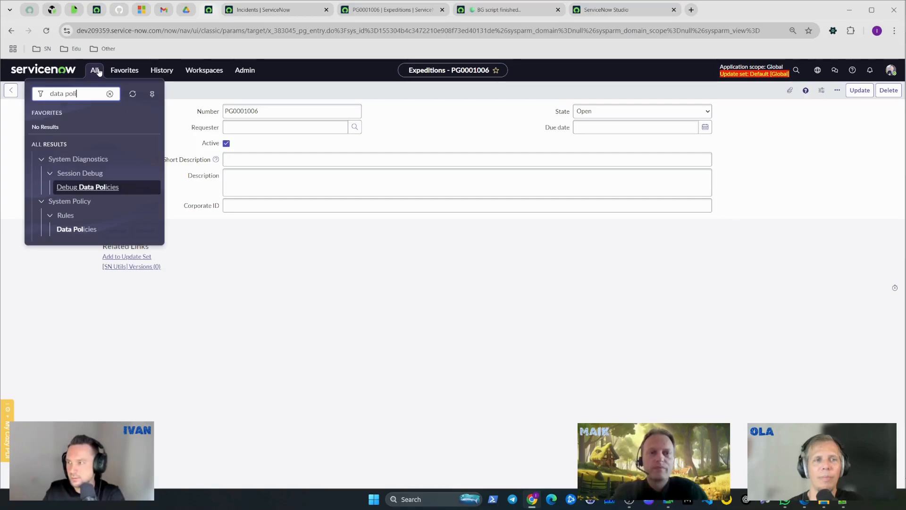
pyautogui.click(84, 230)
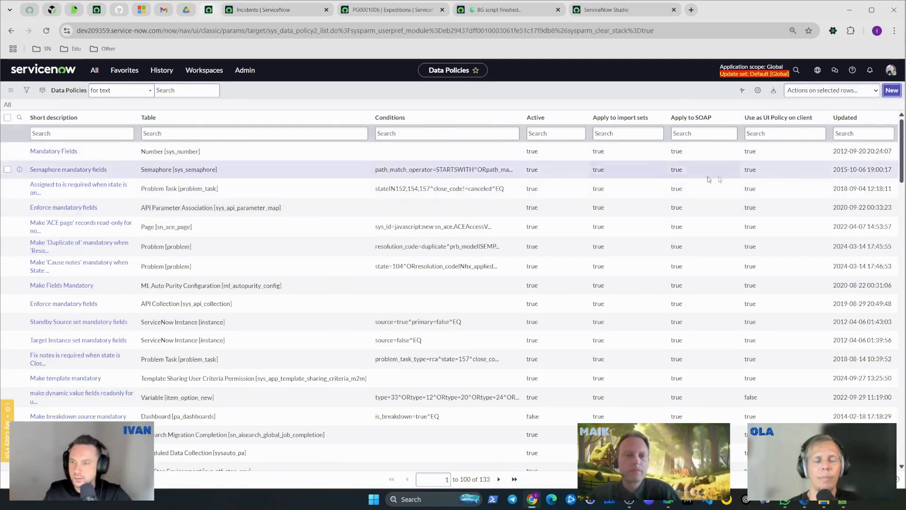
# Step: Start a new data policy on the Incident [incident] table with the short description "Short Description Data Policy"
pyautogui.click(892, 92)
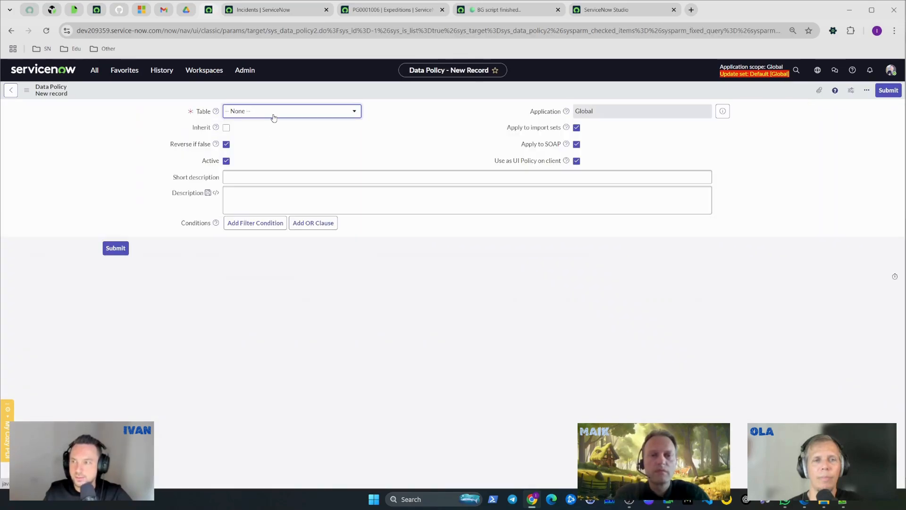
pyautogui.click(274, 117)
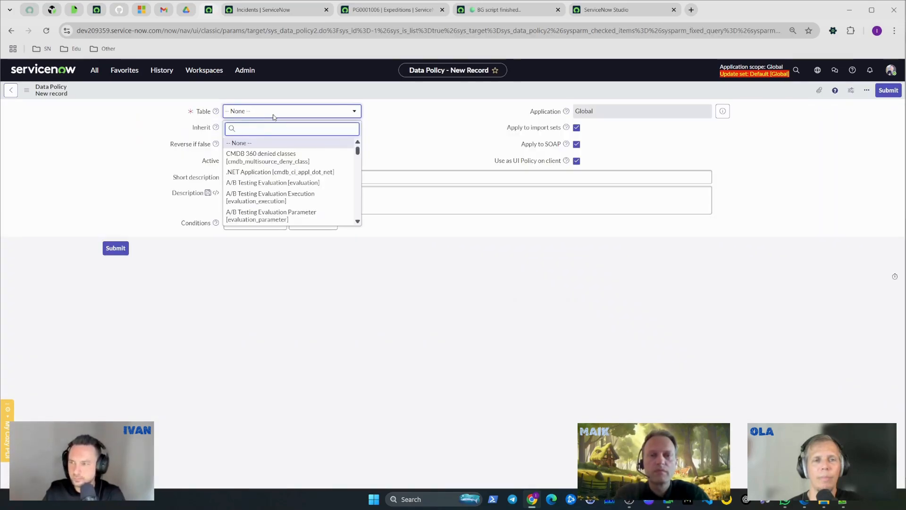
pyautogui.write('incident')
pyautogui.click(288, 153)
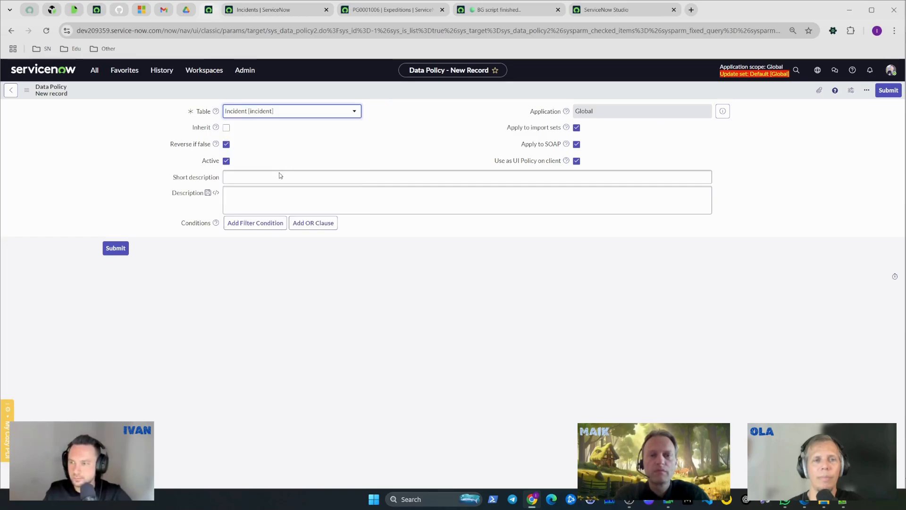
pyautogui.click(270, 180)
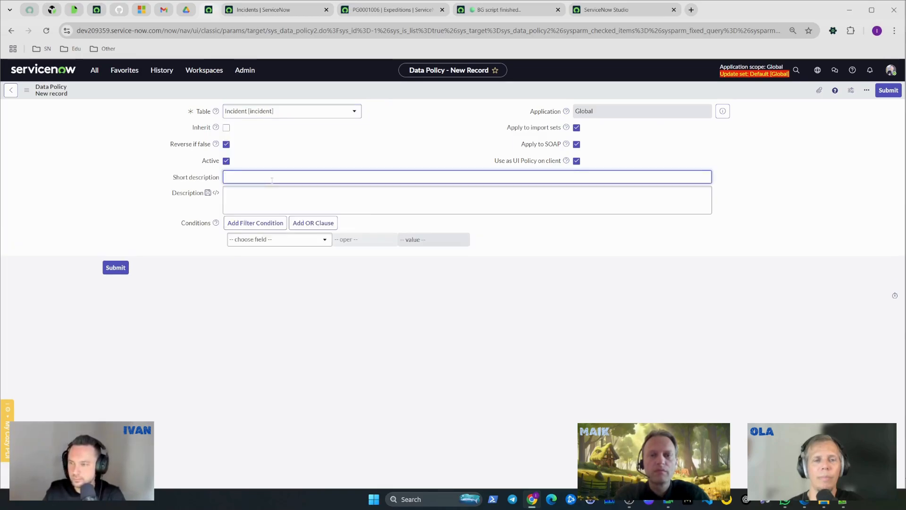
pyautogui.write('Short Description Data Policyu')
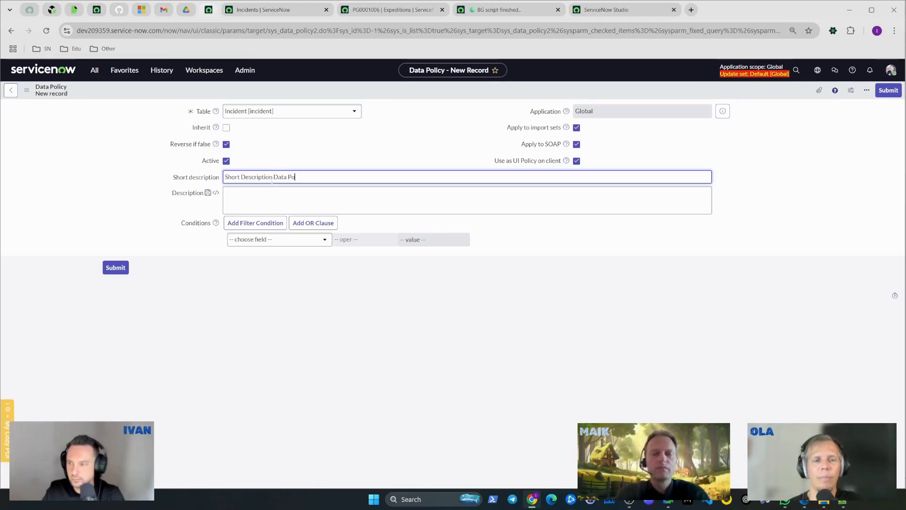
pyautogui.press('BackSpace')
# Step: Change the data policy's short description to "Category Data Policy"
pyautogui.click(279, 239)
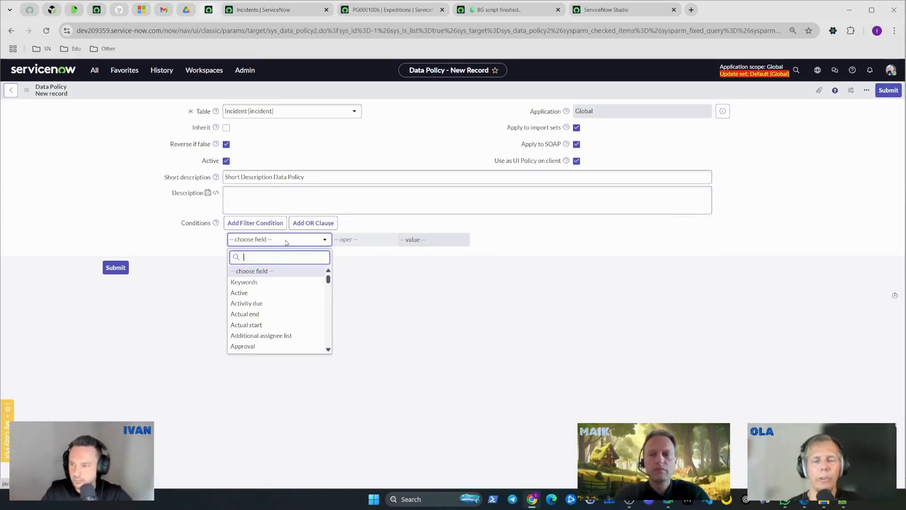
pyautogui.click(362, 308)
pyautogui.doubleClick(264, 178)
pyautogui.hotkey('shift', 'Home')
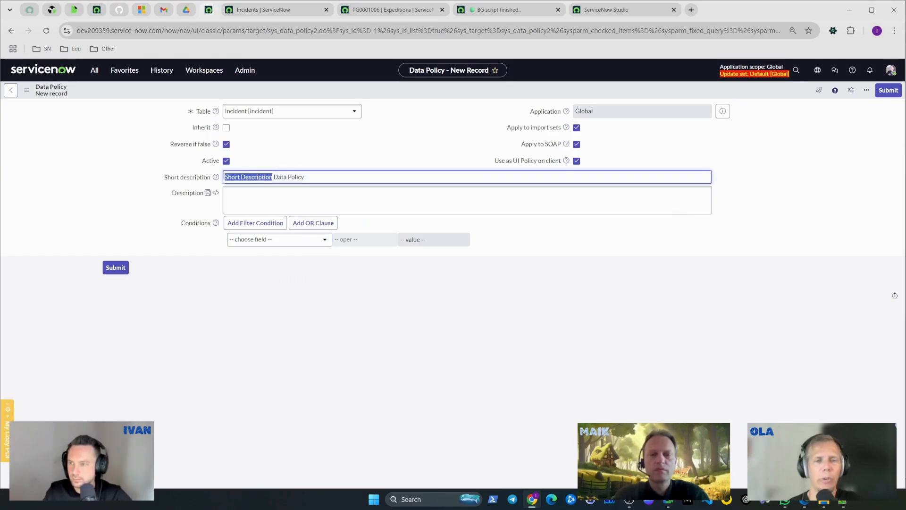
pyautogui.write('Cat')
pyautogui.write('tego')
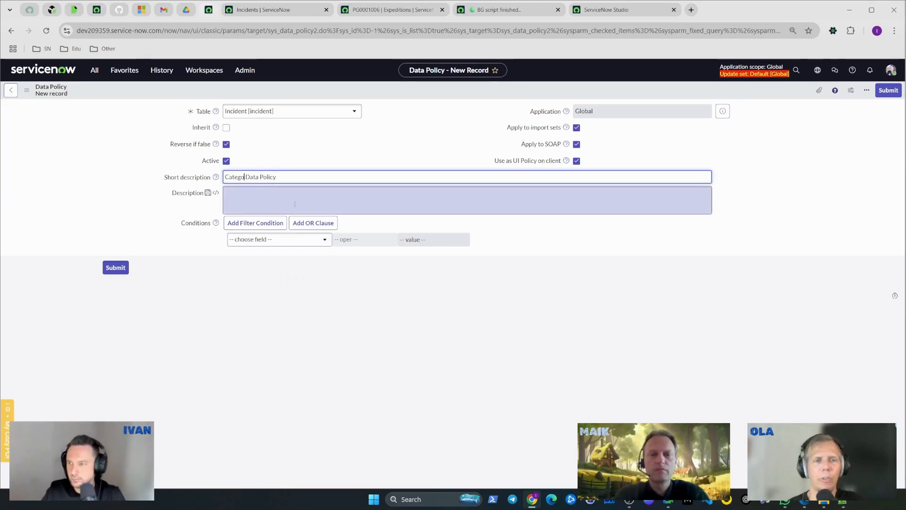
# Step: Add the condition Active is true to the data policy and save the record without leaving it
pyautogui.click(278, 239)
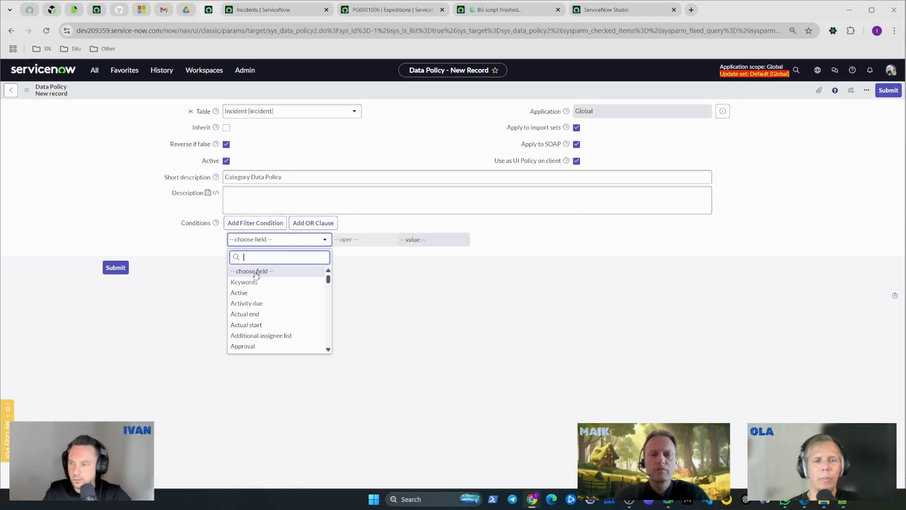
pyautogui.click(239, 293)
pyautogui.rightClick(478, 90)
pyautogui.click(490, 94)
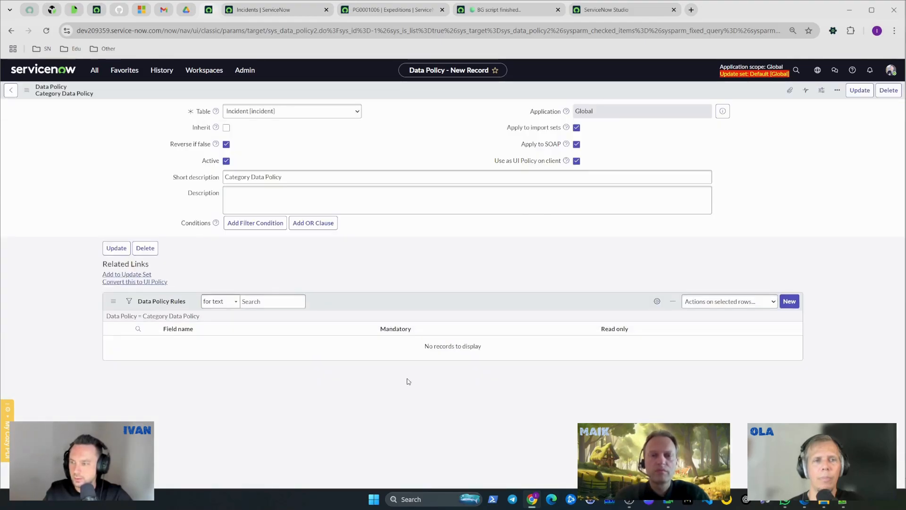
# Step: Add a data policy rule for the Category field with Mandatory set to True and save it
pyautogui.click(793, 331)
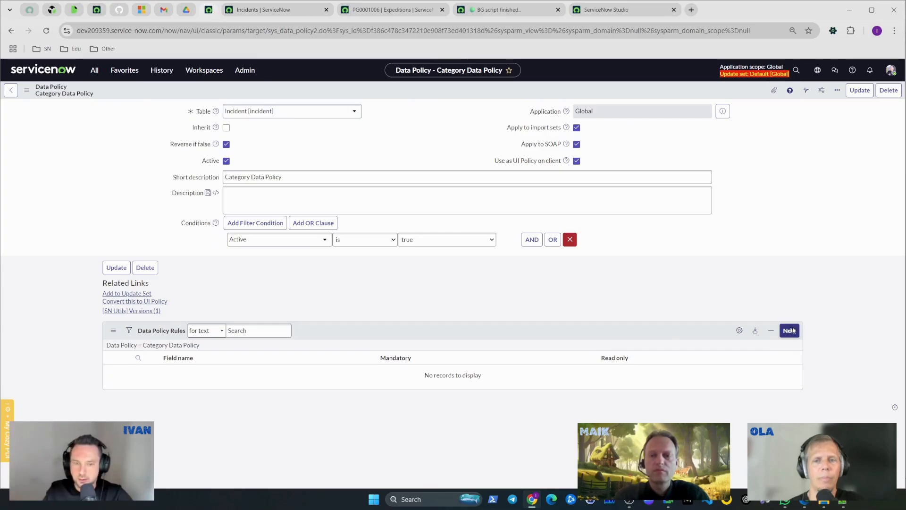
pyautogui.click(296, 127)
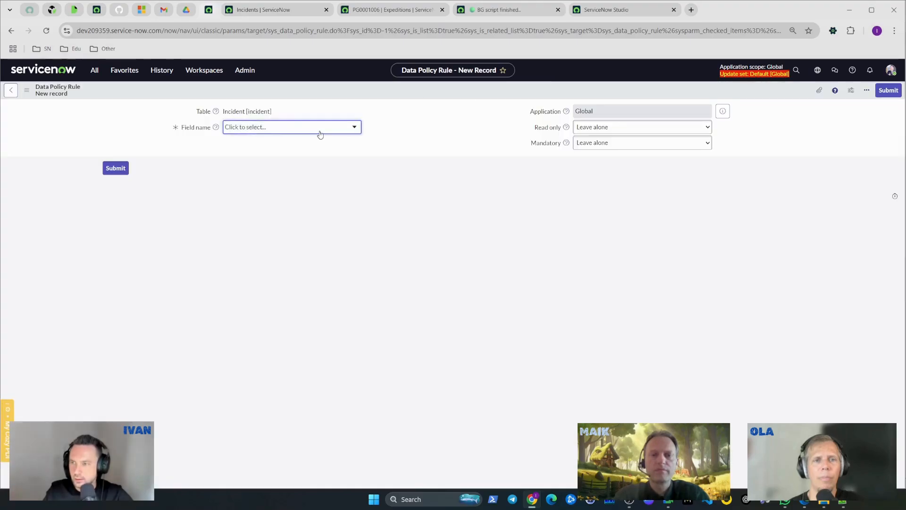
pyautogui.click(320, 127)
pyautogui.scroll(-2, 398, 213)
pyautogui.click(407, 205)
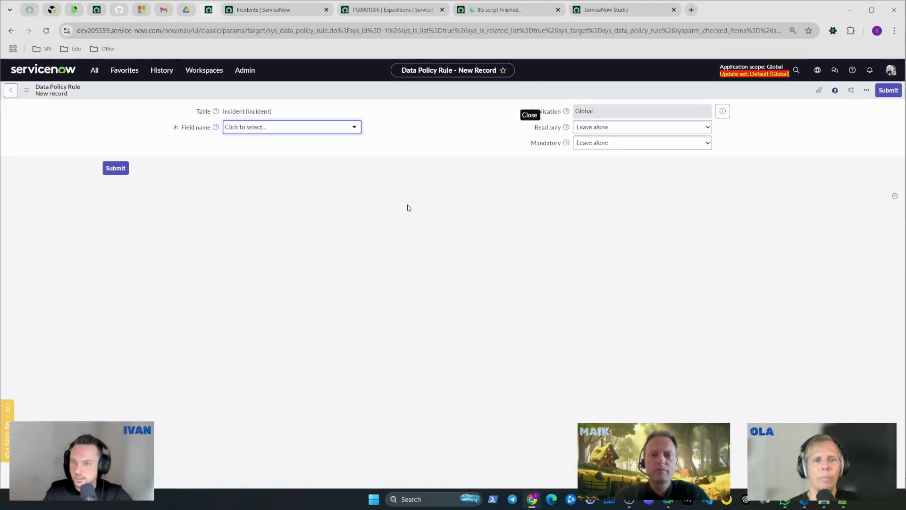
pyautogui.click(614, 142)
pyautogui.click(605, 169)
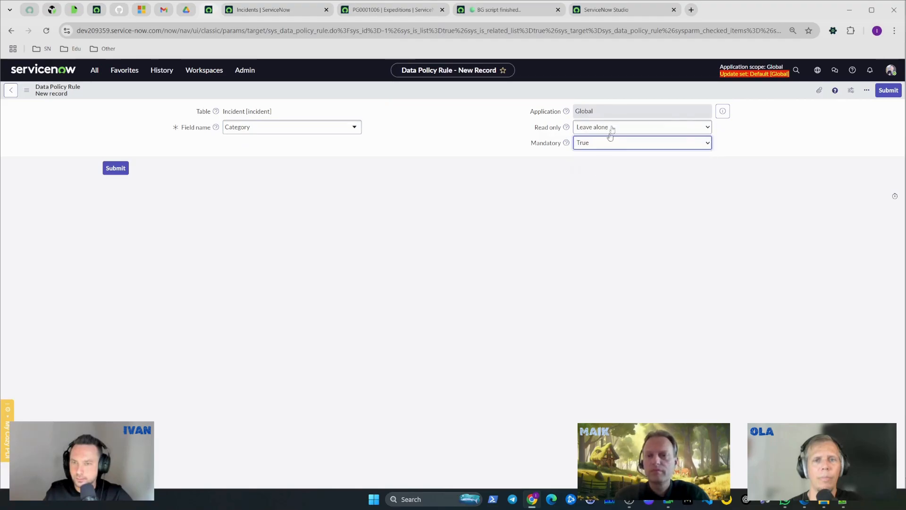
pyautogui.rightClick(627, 91)
pyautogui.click(637, 97)
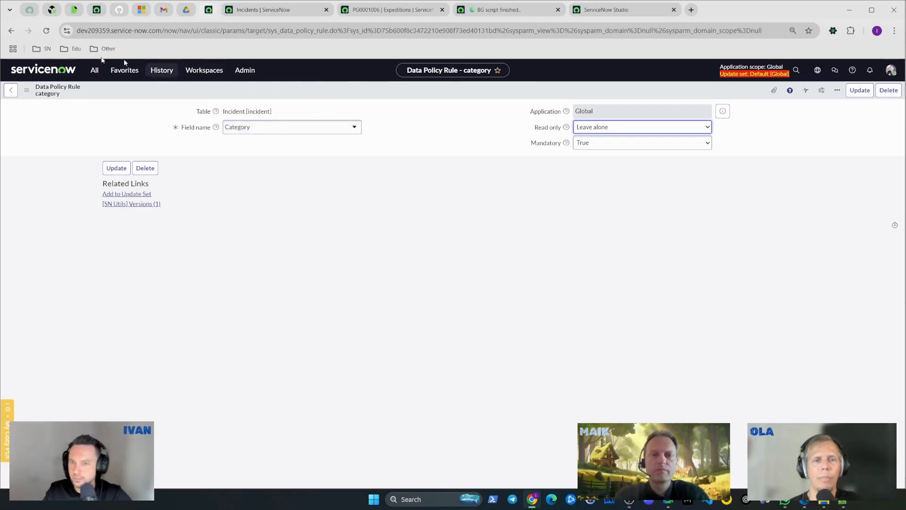
# Step: Switch to the Incidents list and open incident INC100018
pyautogui.rightClick(12, 30)
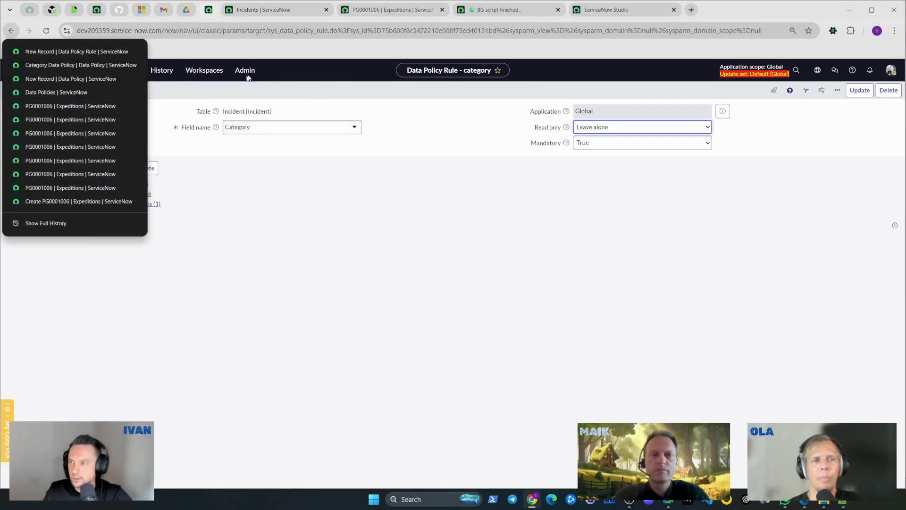
pyautogui.click(302, 16)
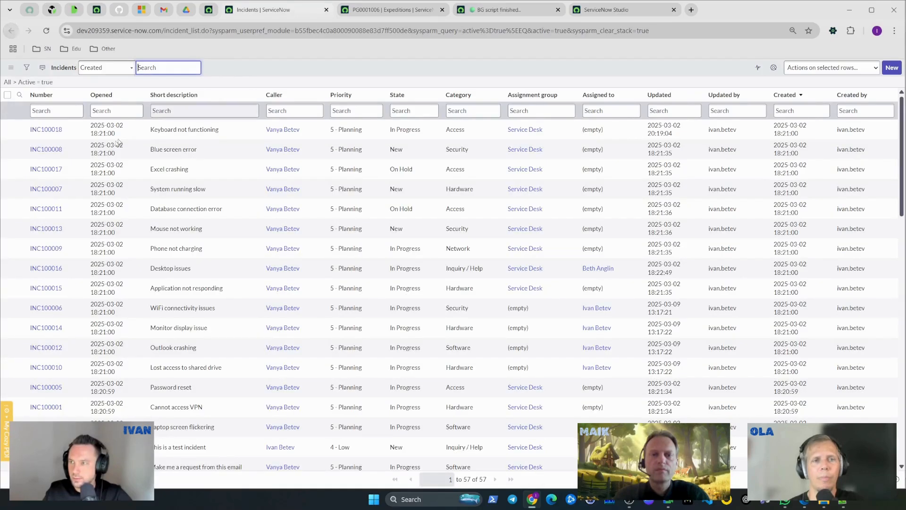
pyautogui.click(50, 131)
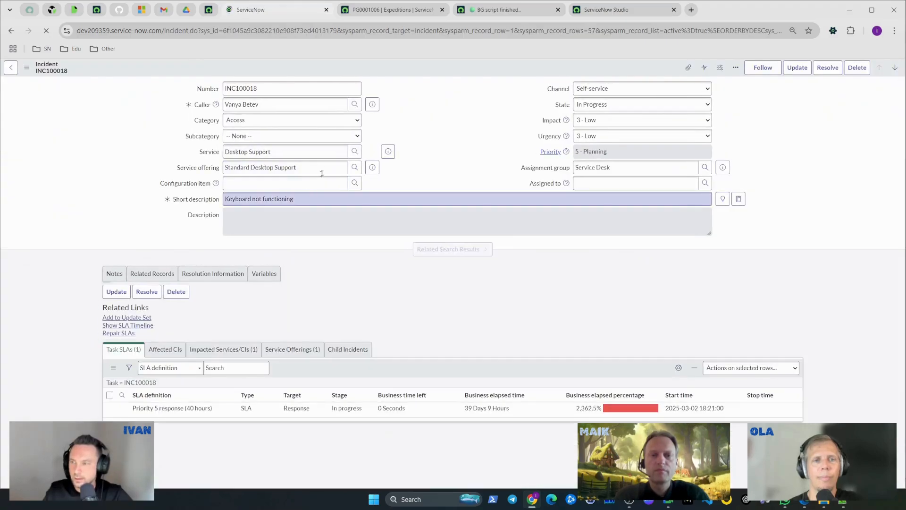
# Step: Set the incident's Category to -- None -- without saving the record
pyautogui.click(254, 122)
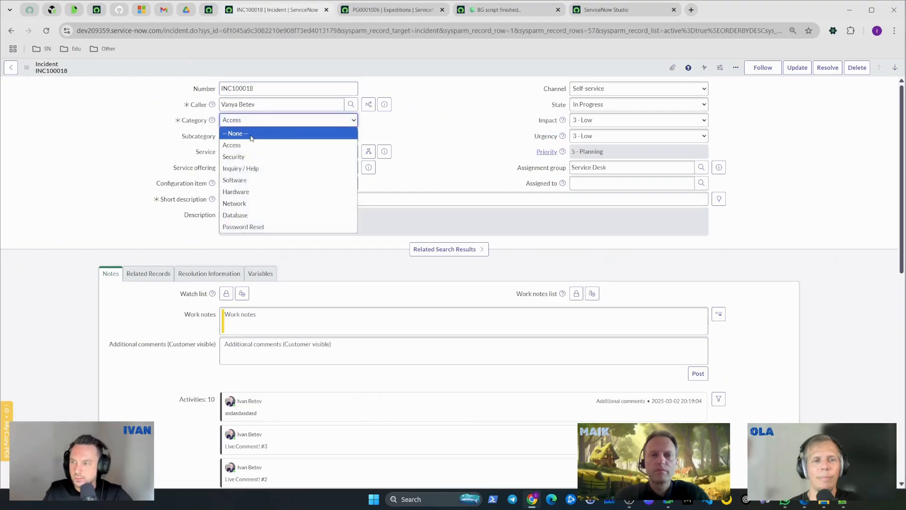
pyautogui.click(342, 124)
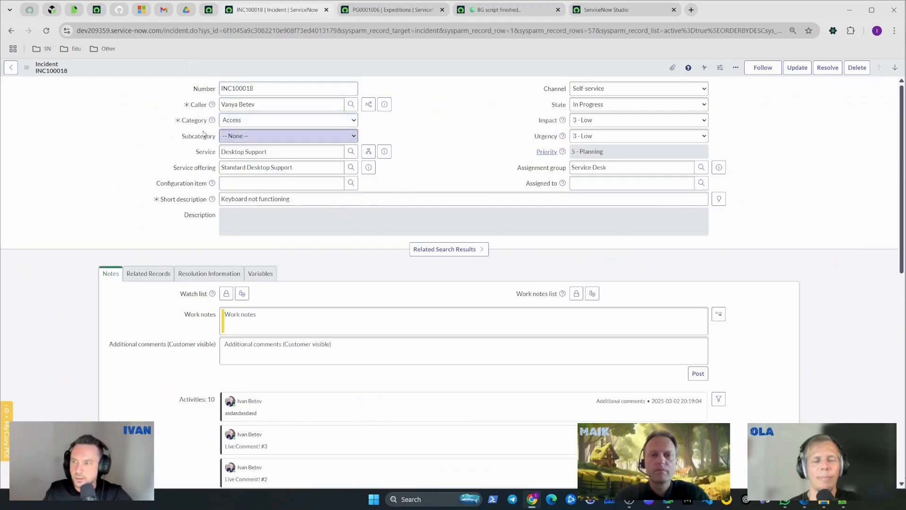
pyautogui.rightClick(198, 121)
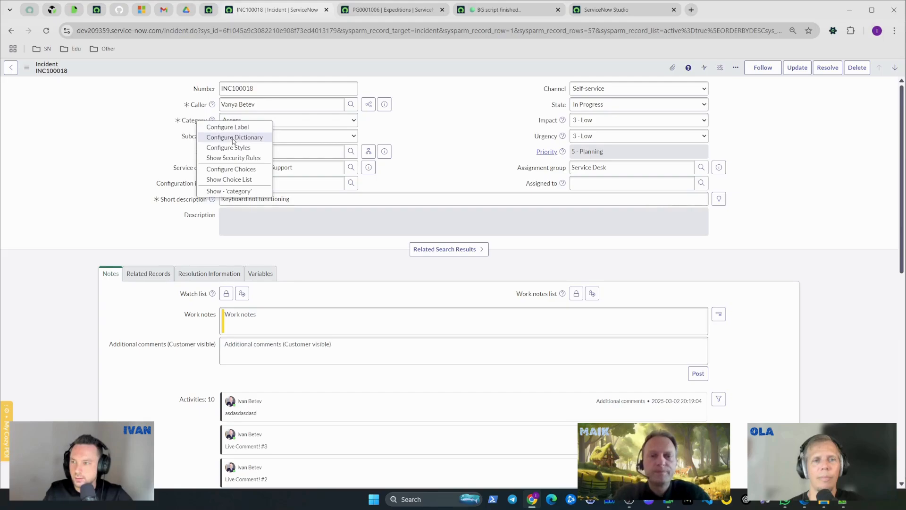
pyautogui.click(312, 122)
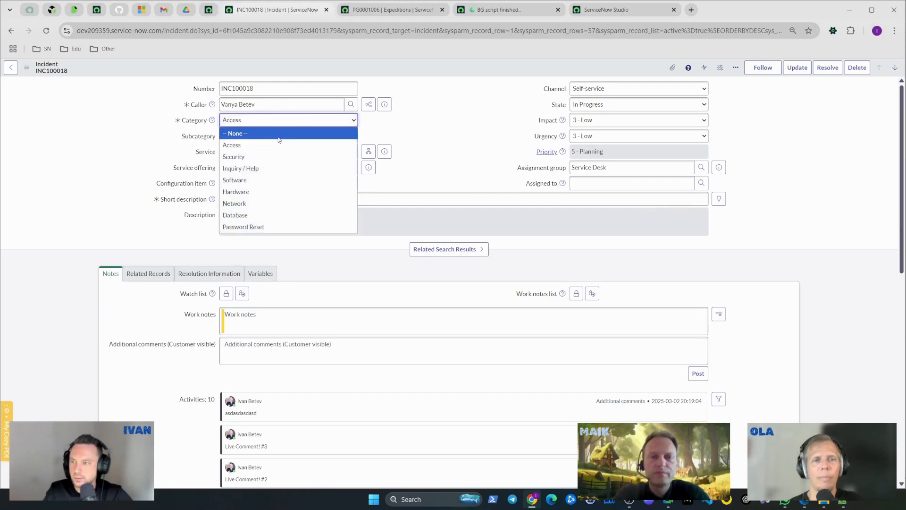
pyautogui.click(283, 132)
pyautogui.rightClick(457, 66)
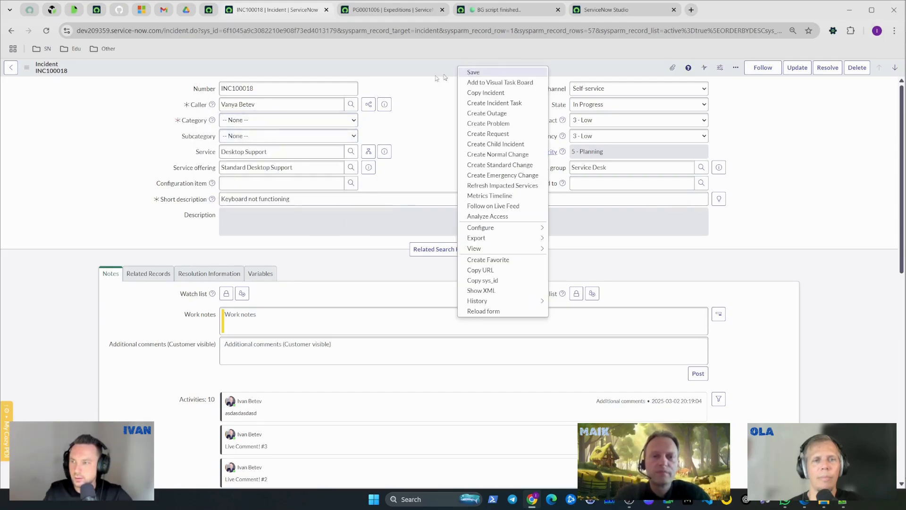
pyautogui.click(414, 92)
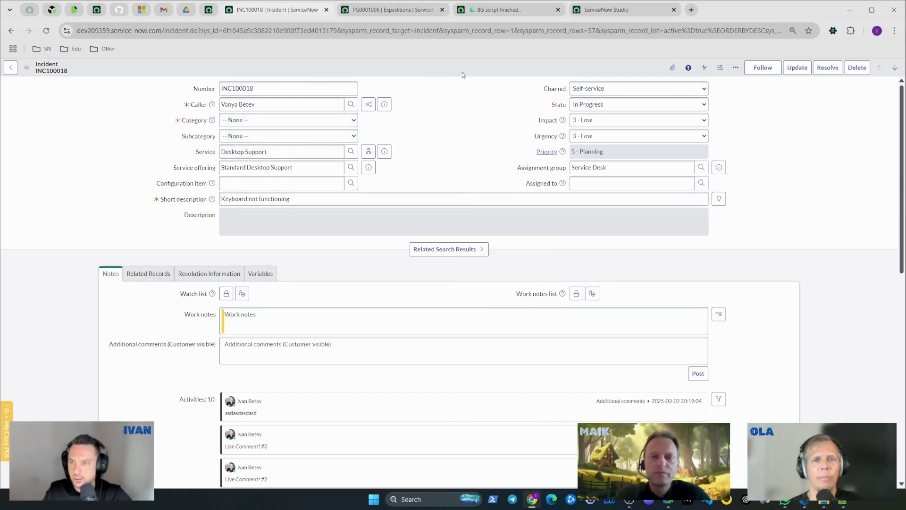
# Step: Generate a background script for this incident and copy its GlideRecord and get lines over the matching lines in the existing background script
pyautogui.write('/bg')
pyautogui.press('Return')
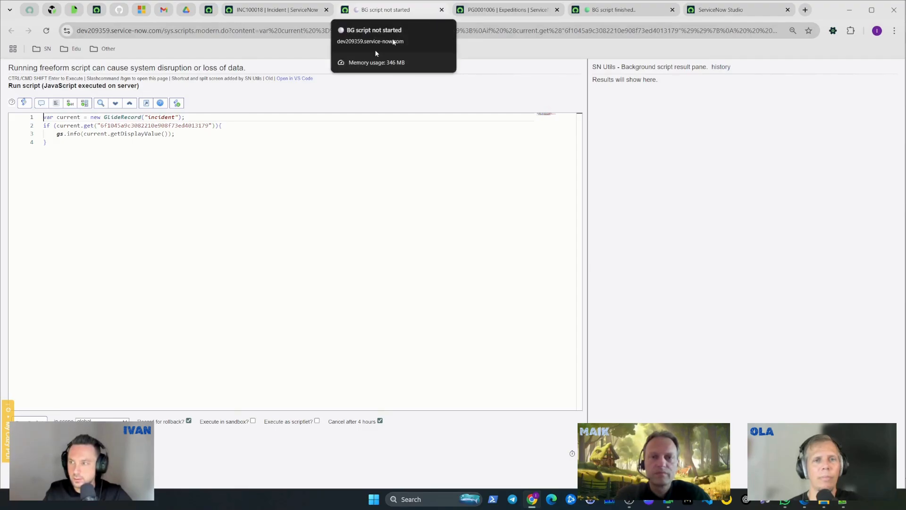
pyautogui.moveTo(225, 126); pyautogui.dragTo(19, 118)
pyautogui.hotkey('ctrl', 'c')
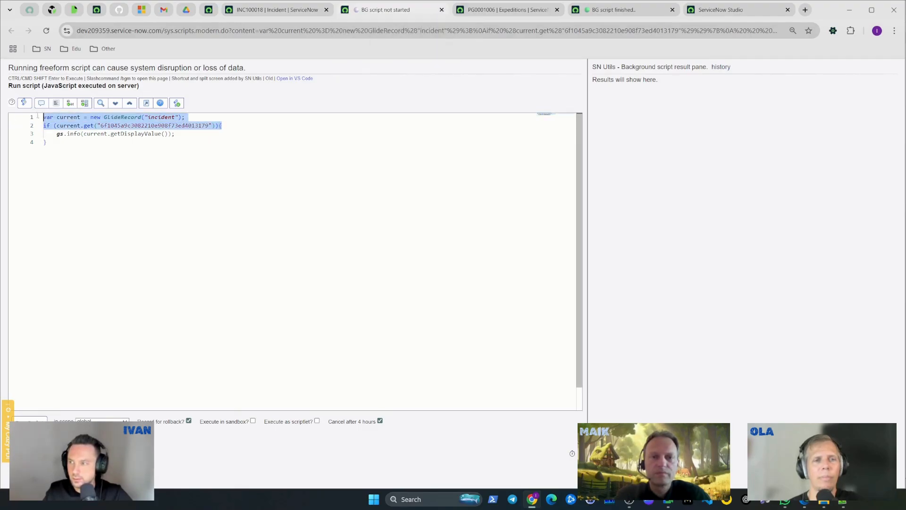
pyautogui.middleClick(402, 16)
pyautogui.click(500, 12)
pyautogui.moveTo(279, 126); pyautogui.dragTo(42, 118)
pyautogui.hotkey('ctrl', 'v')
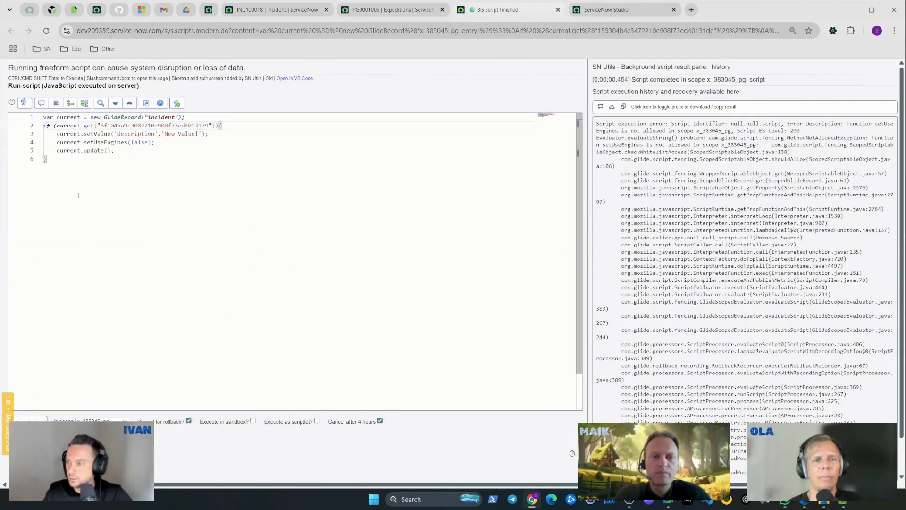
# Step: Remove the setUseEngines(false) line from the script and change the setValue field from description to category
pyautogui.moveTo(162, 143); pyautogui.dragTo(43, 143)
pyautogui.press('BackSpace')
pyautogui.press('BackSpace')
pyautogui.doubleClick(135, 133)
pyautogui.write('category')
# Step: Set the incident form's Category back to Access and show the technical names of its fields
pyautogui.click(277, 10)
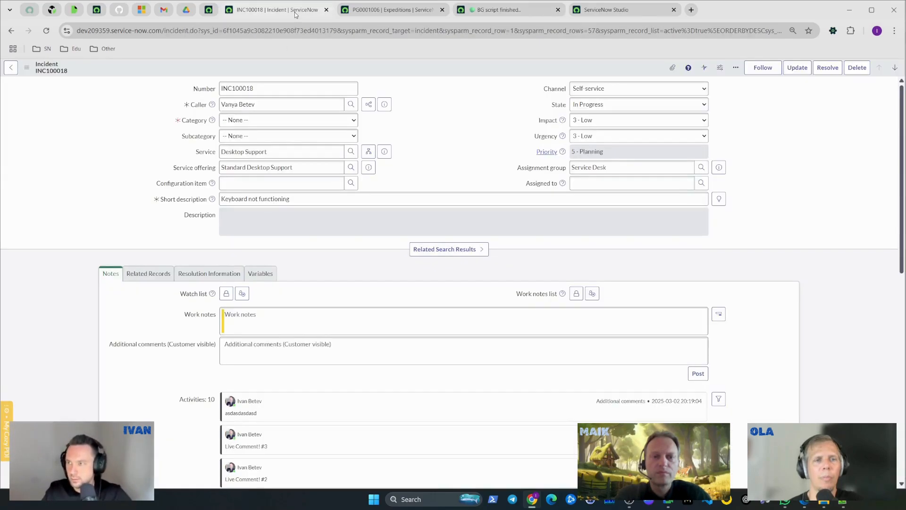
pyautogui.click(252, 120)
pyautogui.click(236, 145)
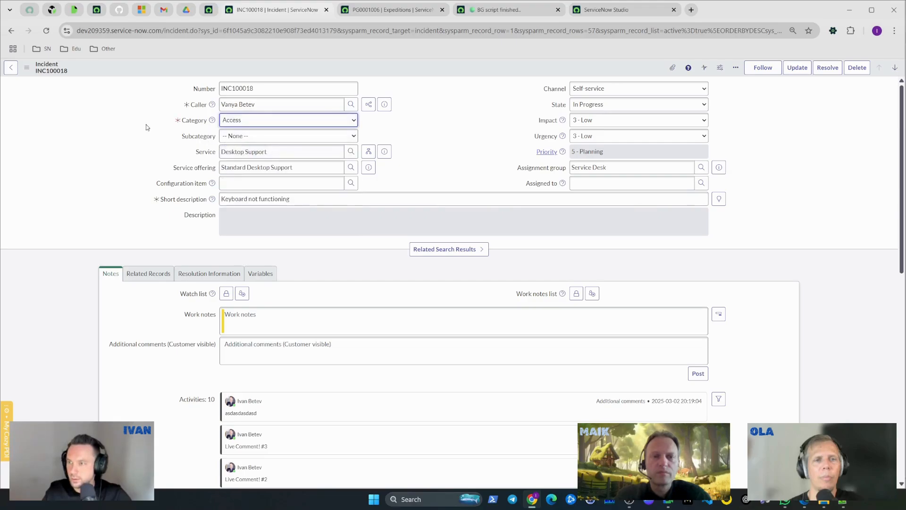
pyautogui.doubleClick(395, 137)
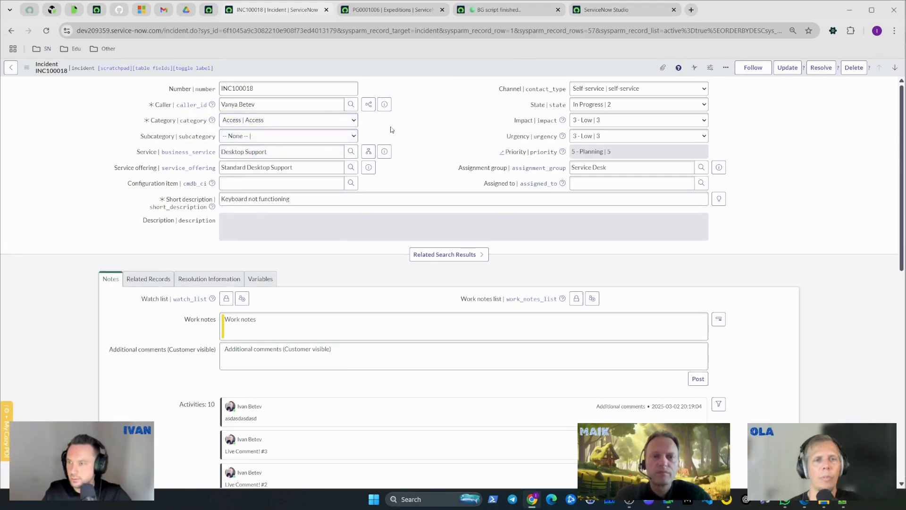
# Step: Make the script's setValue call pass an empty string for category and run the background script
pyautogui.click(473, 11)
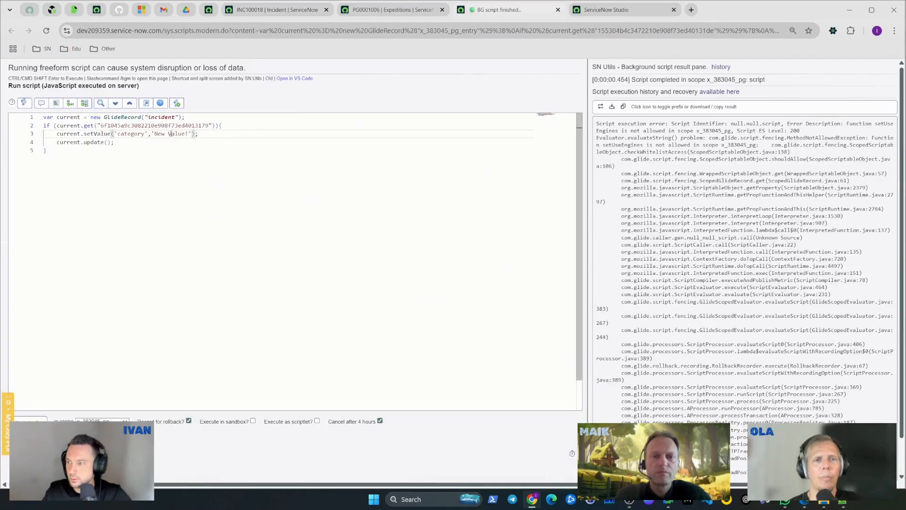
pyautogui.moveTo(155, 134); pyautogui.dragTo(186, 134)
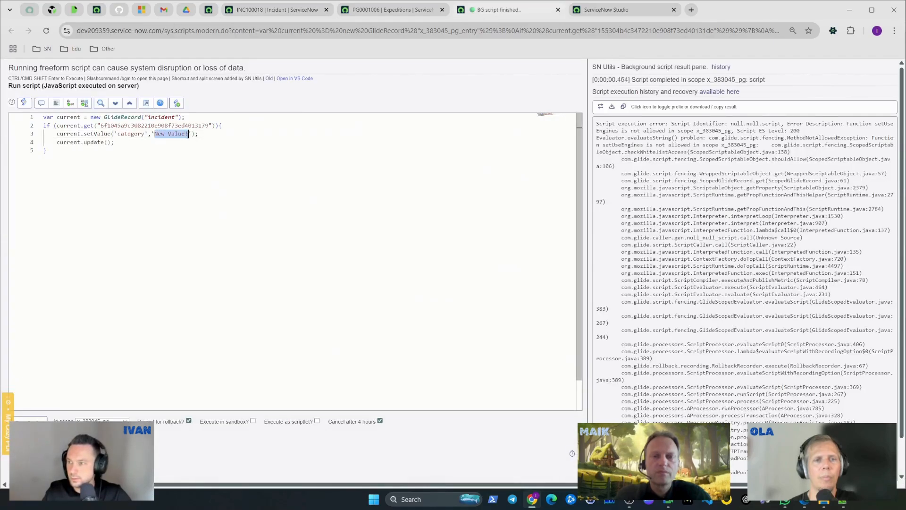
pyautogui.press('BackSpace')
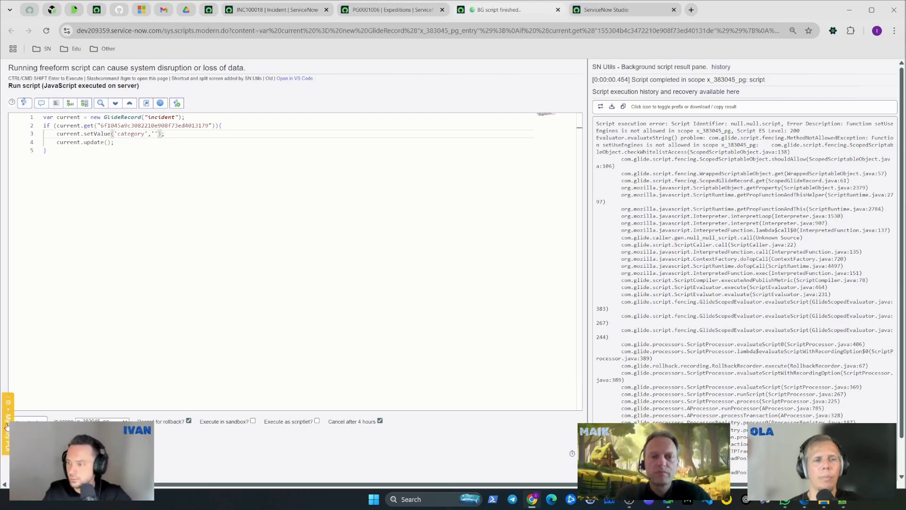
pyautogui.click(29, 422)
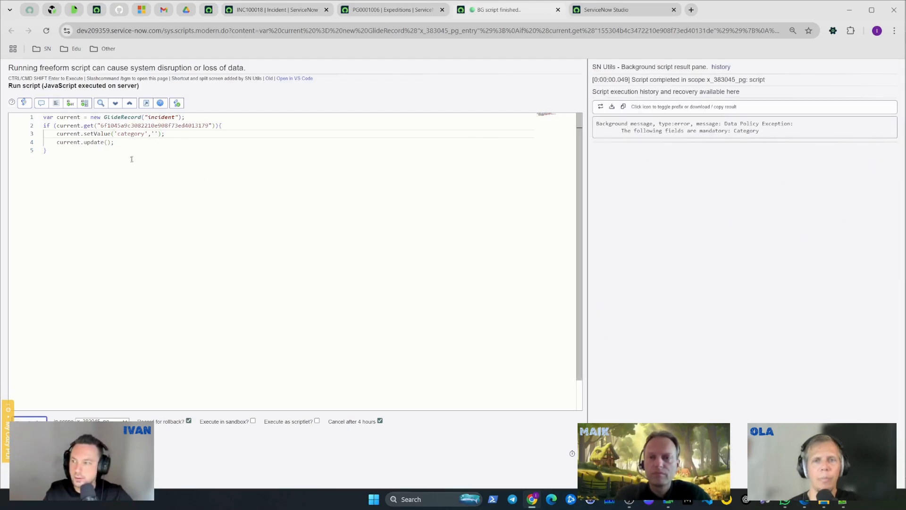
# Step: Restore the setUseEngines(false) line in the script and have setValue set category to an empty string
pyautogui.hotkey('ctrl', 'z')
pyautogui.hotkey('ctrl', 'z')
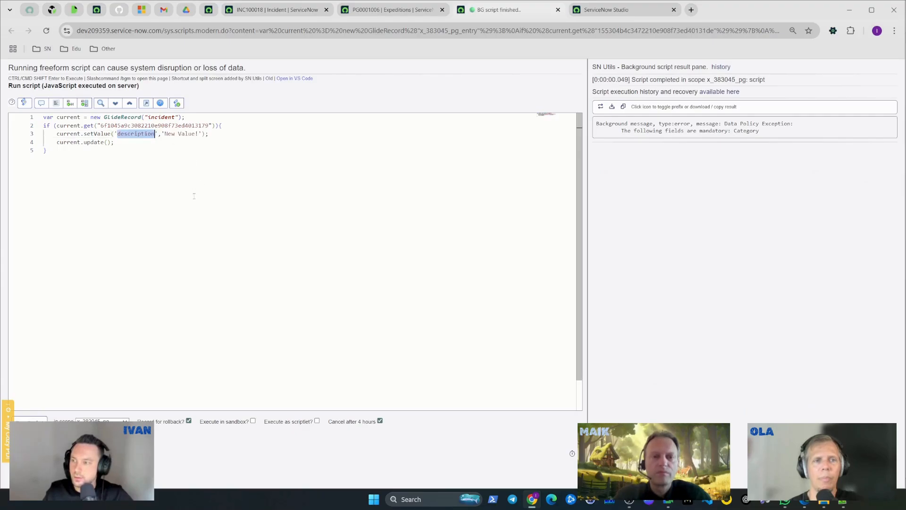
pyautogui.hotkey('ctrl', 'z')
pyautogui.doubleClick(136, 134)
pyautogui.write('category')
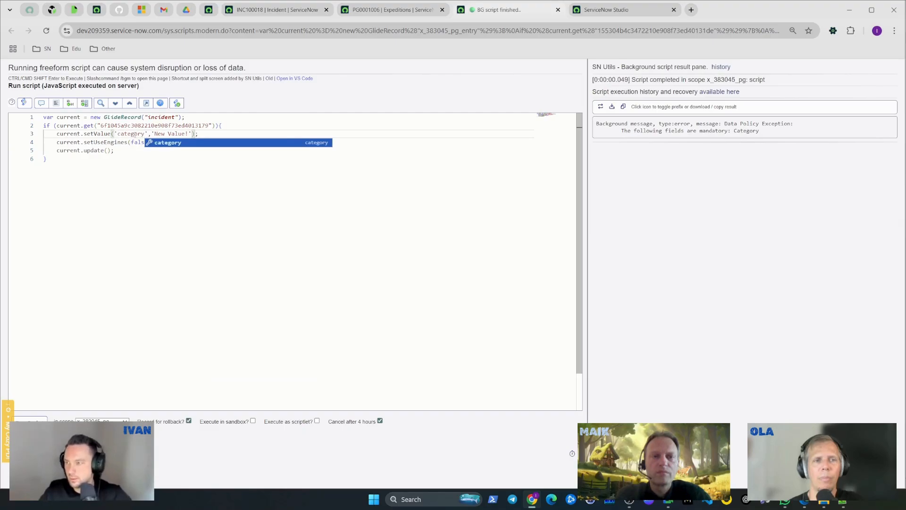
pyautogui.moveTo(188, 133); pyautogui.dragTo(157, 134)
pyautogui.press('BackSpace')
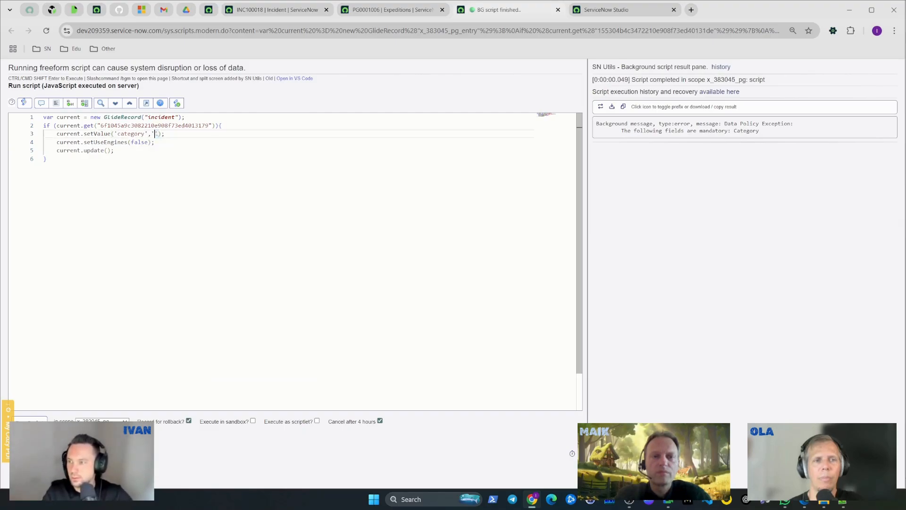
# Step: Run the background script in the global scope and check the Category field on the incident form
pyautogui.click(102, 421)
pyautogui.click(90, 430)
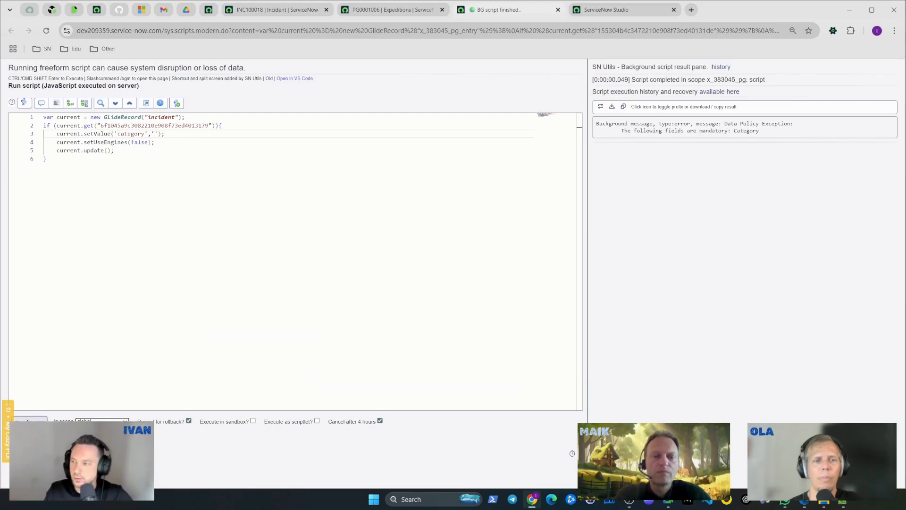
pyautogui.click(31, 420)
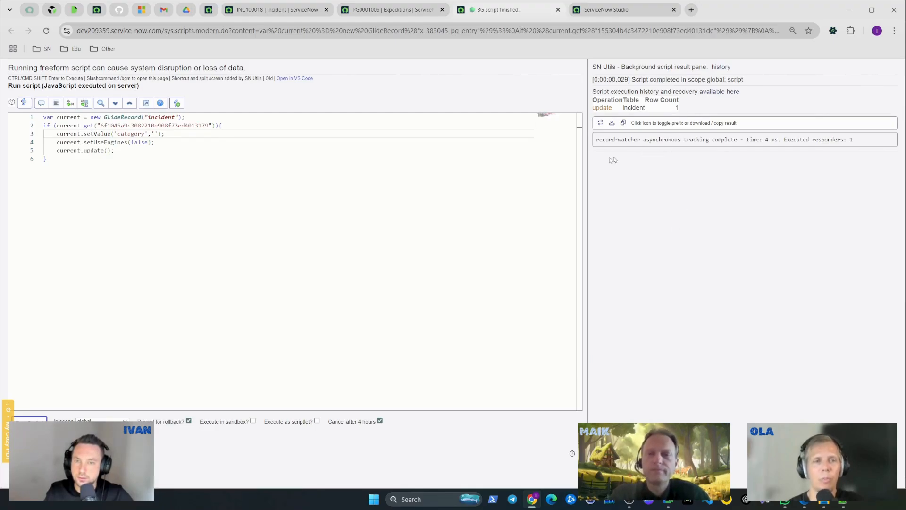
pyautogui.click(274, 10)
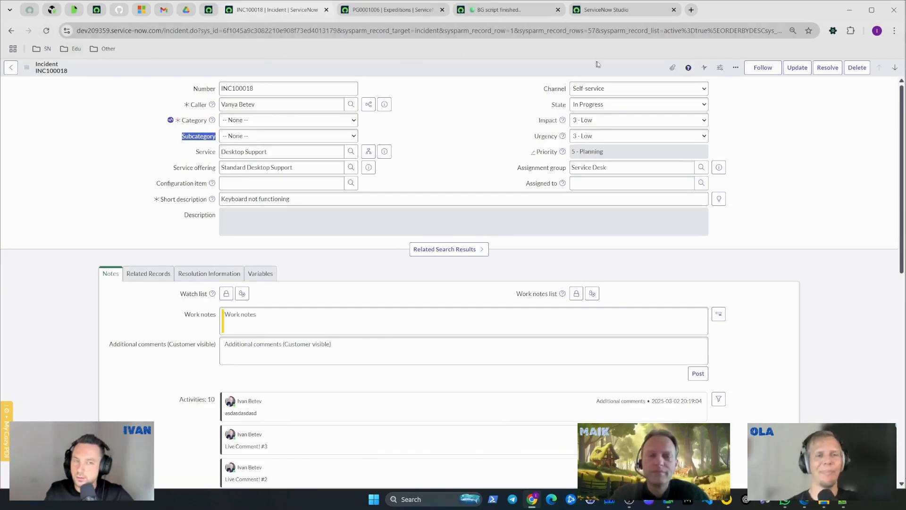
pyautogui.click(481, 68)
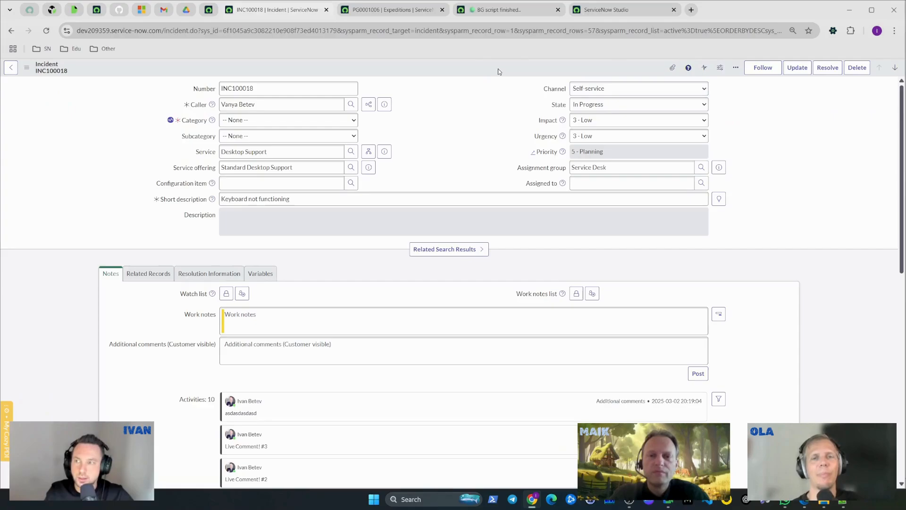
# Step: Switch to ServiceNow Studio and toggle Apply to import sets and Apply to SOAP off and on again in the Expedition data policy
pyautogui.click(611, 10)
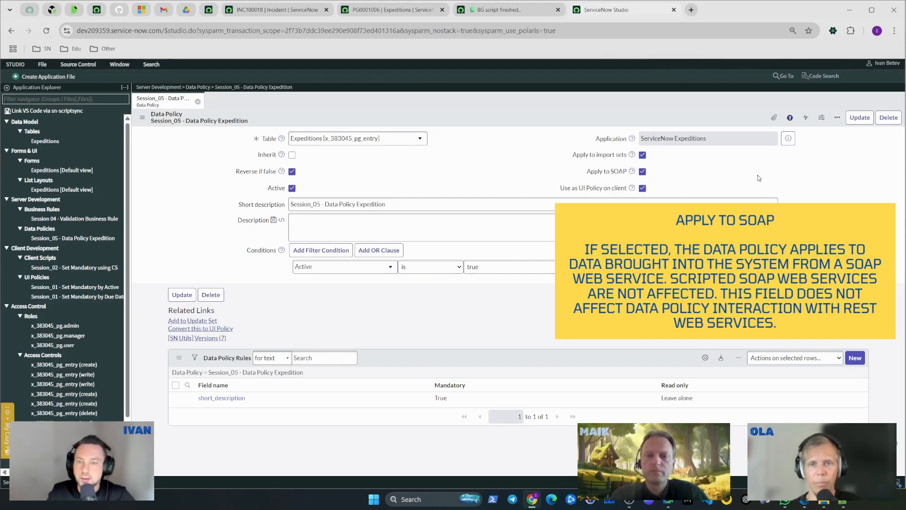
pyautogui.click(642, 155)
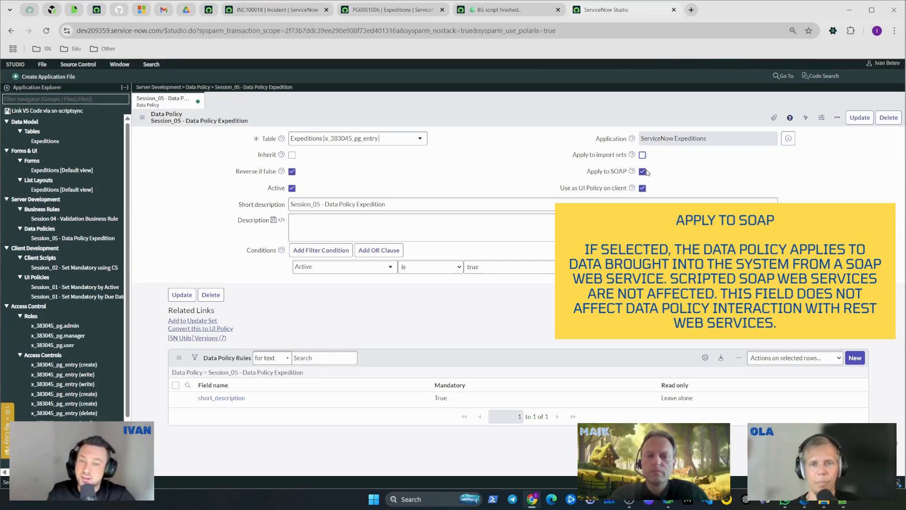
pyautogui.click(643, 171)
pyautogui.click(643, 172)
pyautogui.click(643, 155)
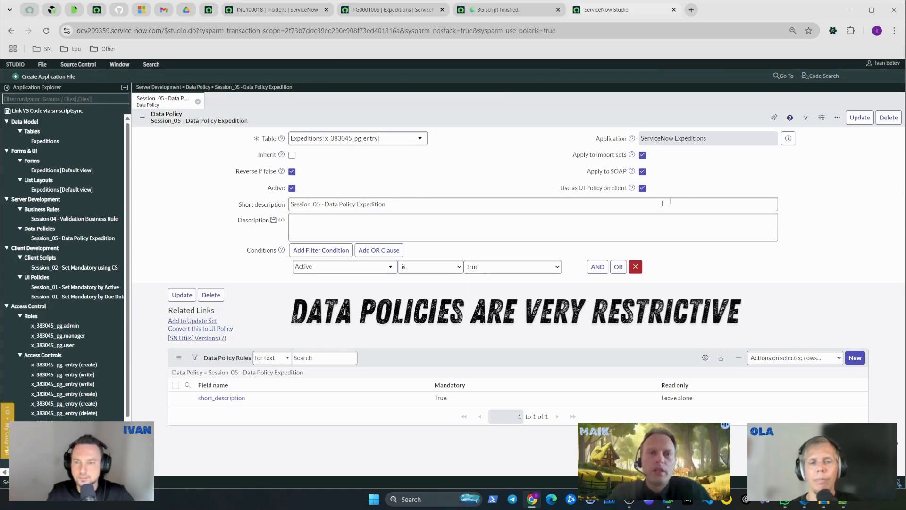
# Step: Enter "Meaningful description comes here! DO IT! :)" as the description of the Session_05 - Data Policy Expedition data policy
pyautogui.click(521, 227)
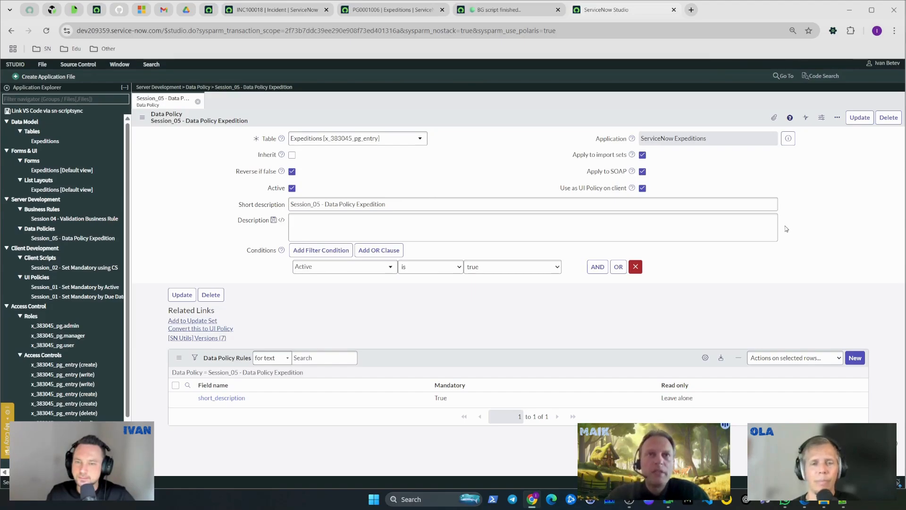
pyautogui.click(594, 232)
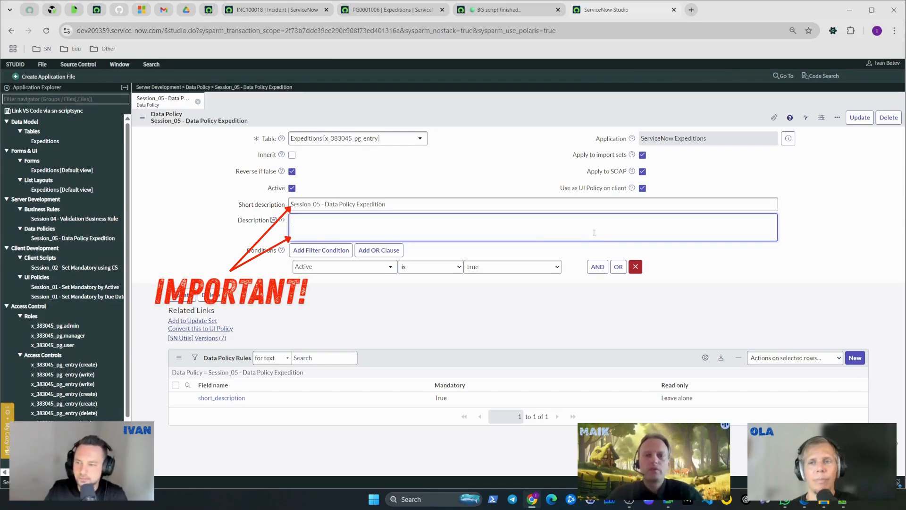
pyautogui.write('Meaningful descrip')
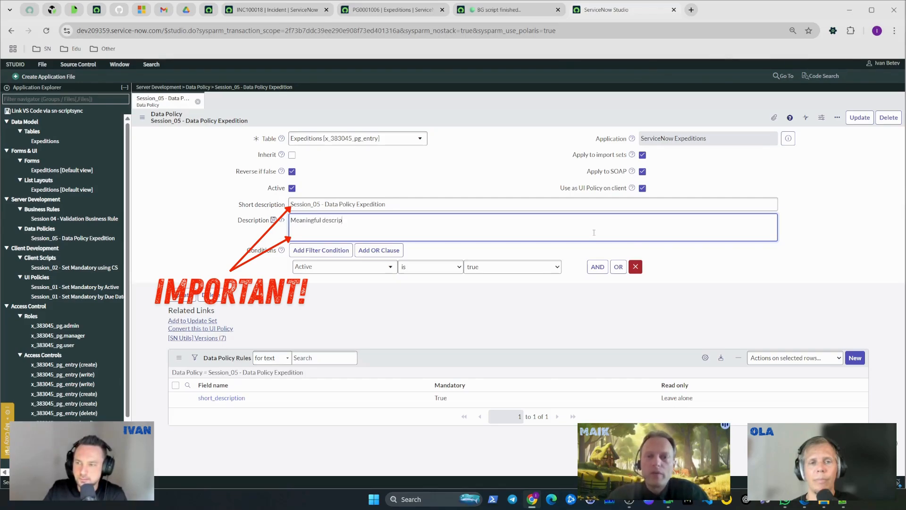
pyautogui.write('tion come')
pyautogui.write('e! ')
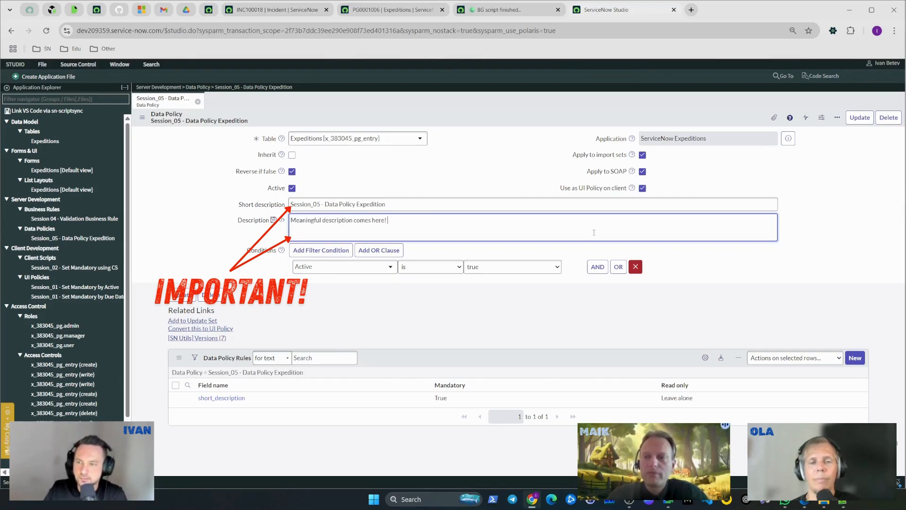
pyautogui.write('DO IT! :)')
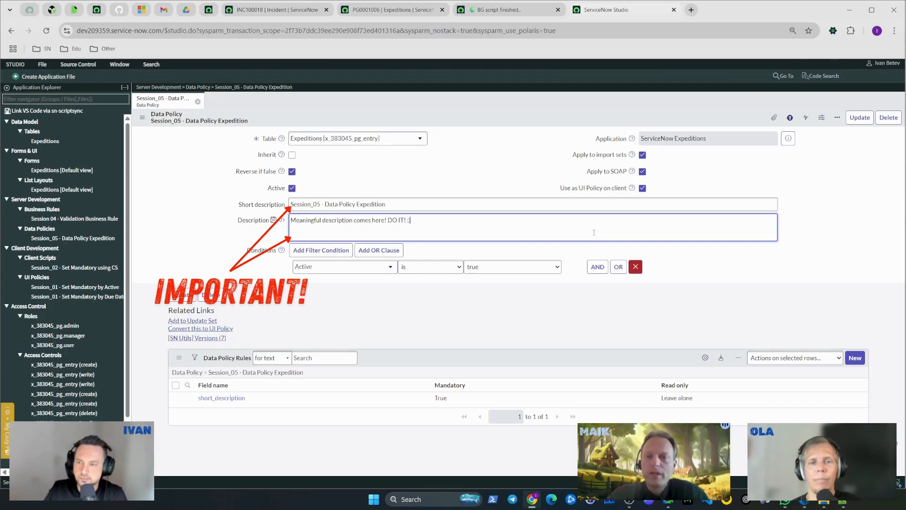
pyautogui.click(792, 235)
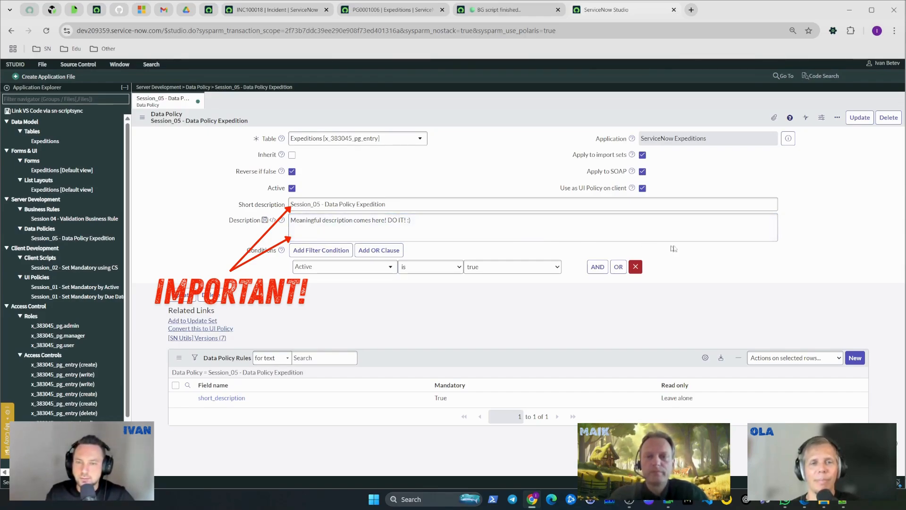
pyautogui.click(427, 207)
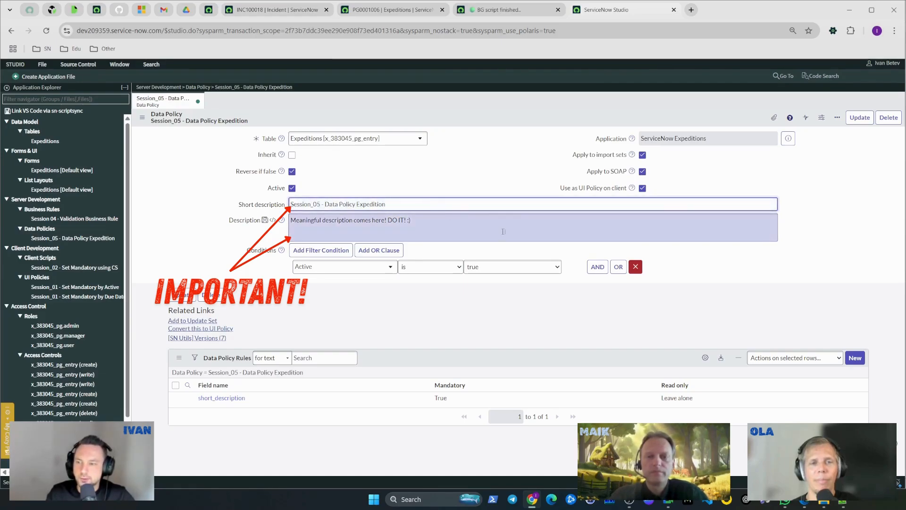
pyautogui.click(787, 229)
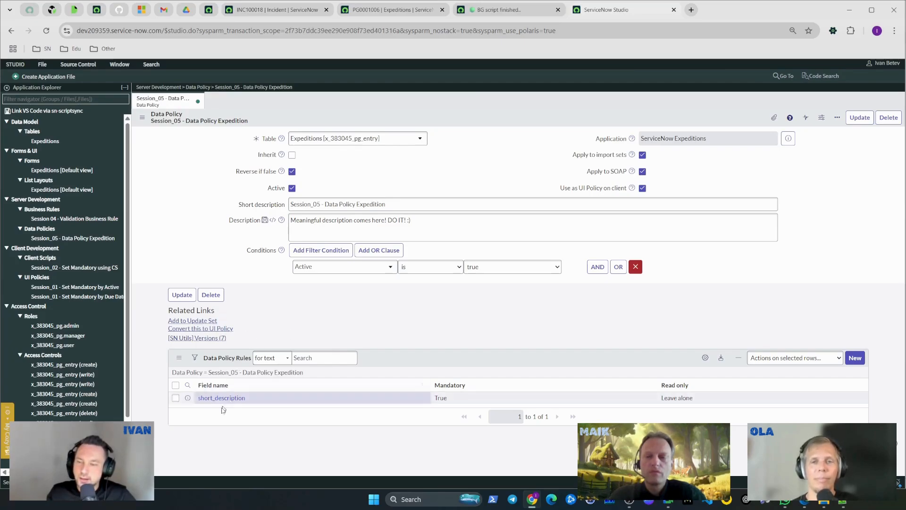
# Step: Open the data policy's short_description rule, examine its Read only and Mandatory settings, and close it
pyautogui.click(187, 399)
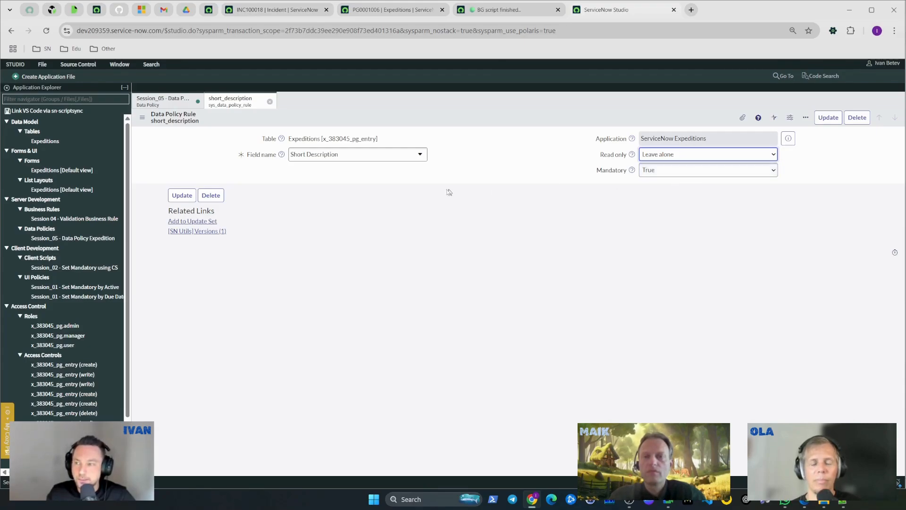
pyautogui.click(270, 102)
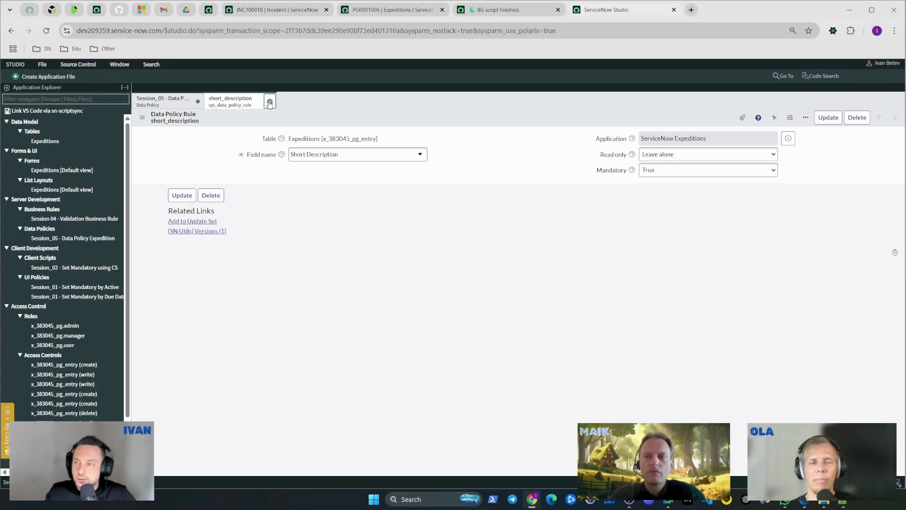
pyautogui.click(270, 102)
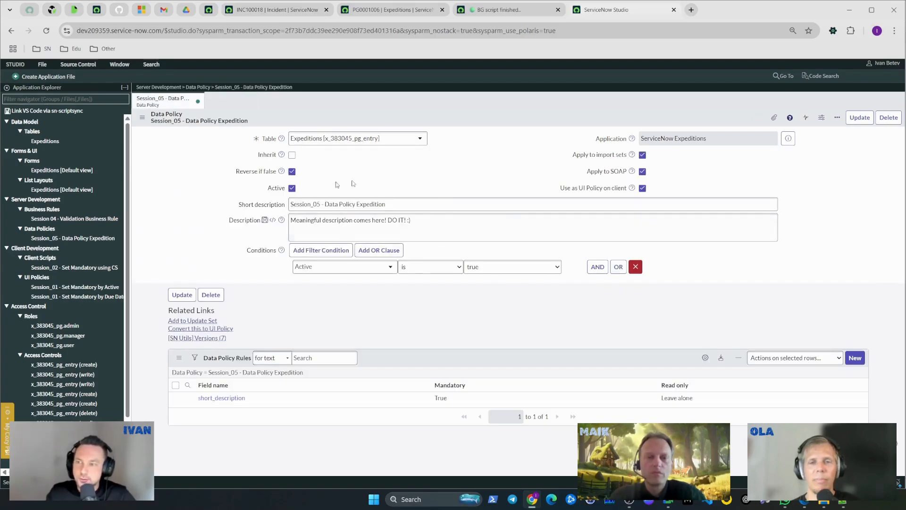